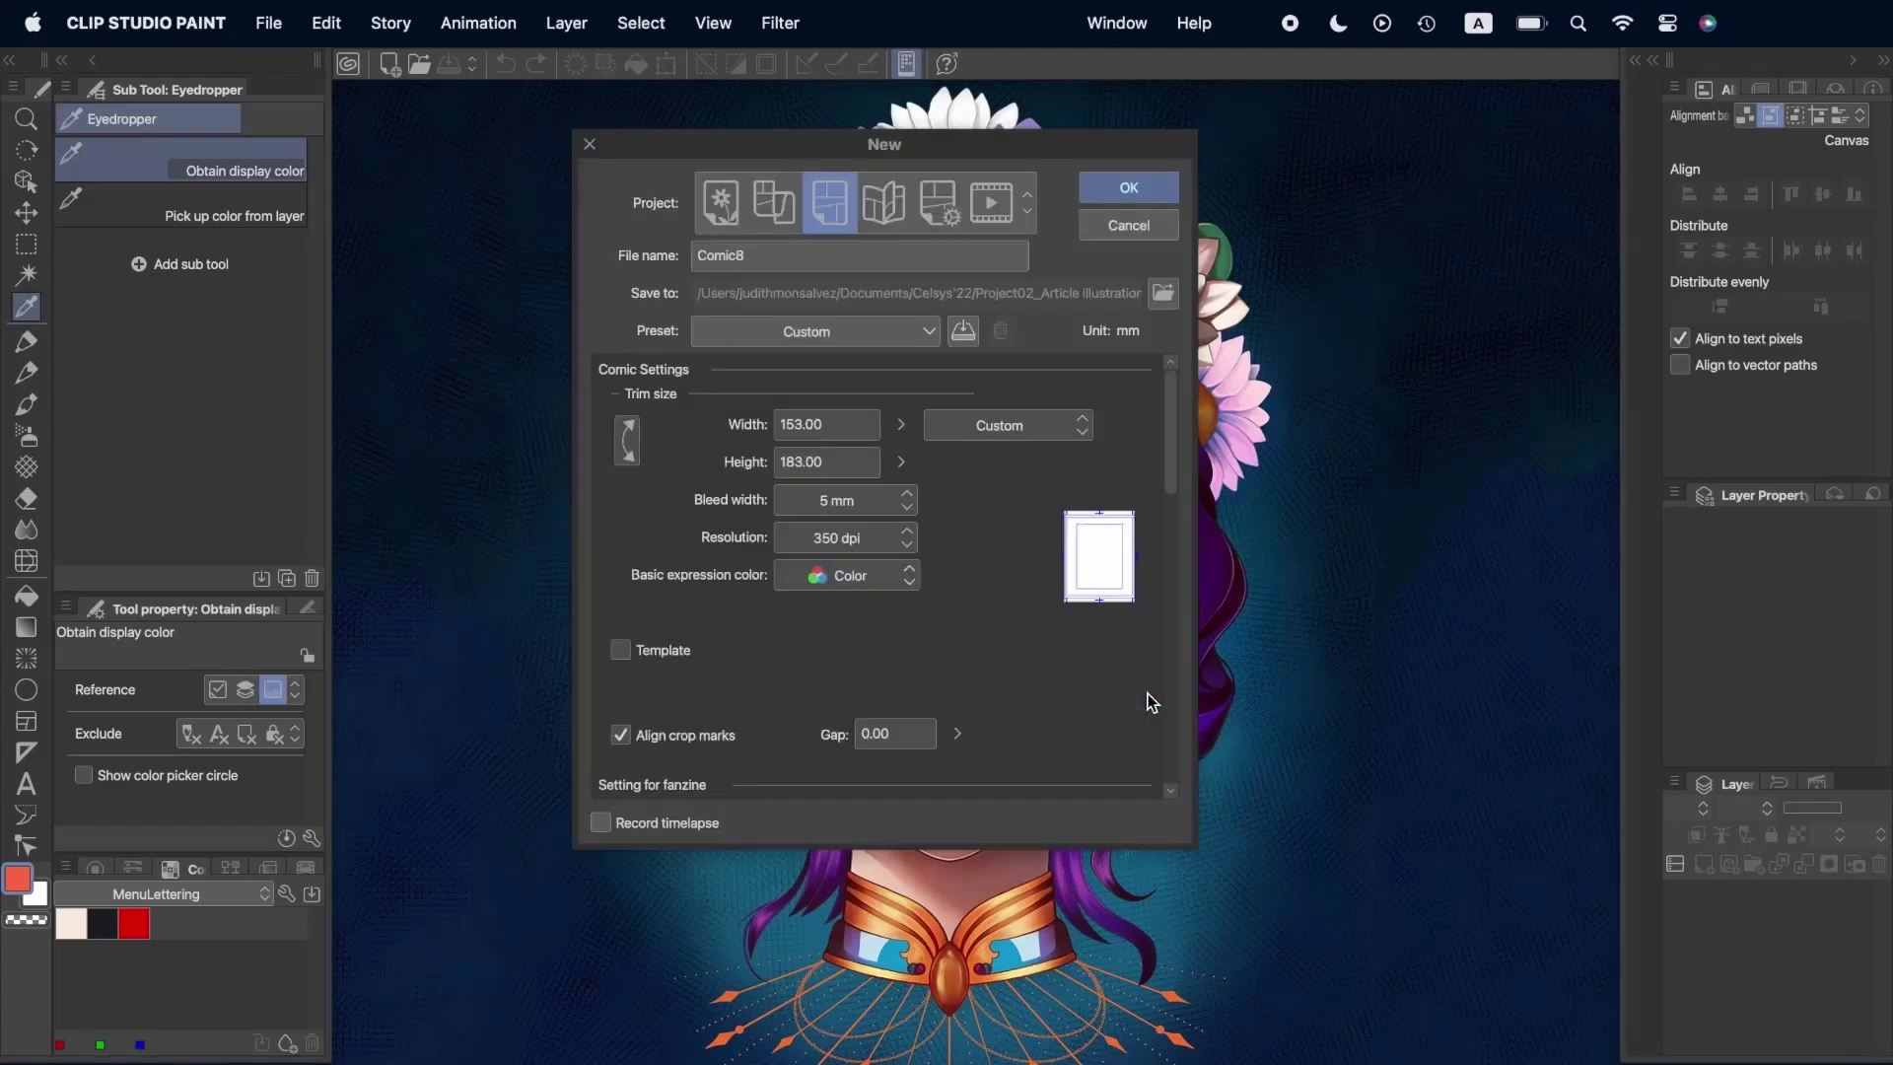
Create an Illustration canvas named Sketches_Calendar at 150 dpi.
click(735, 213)
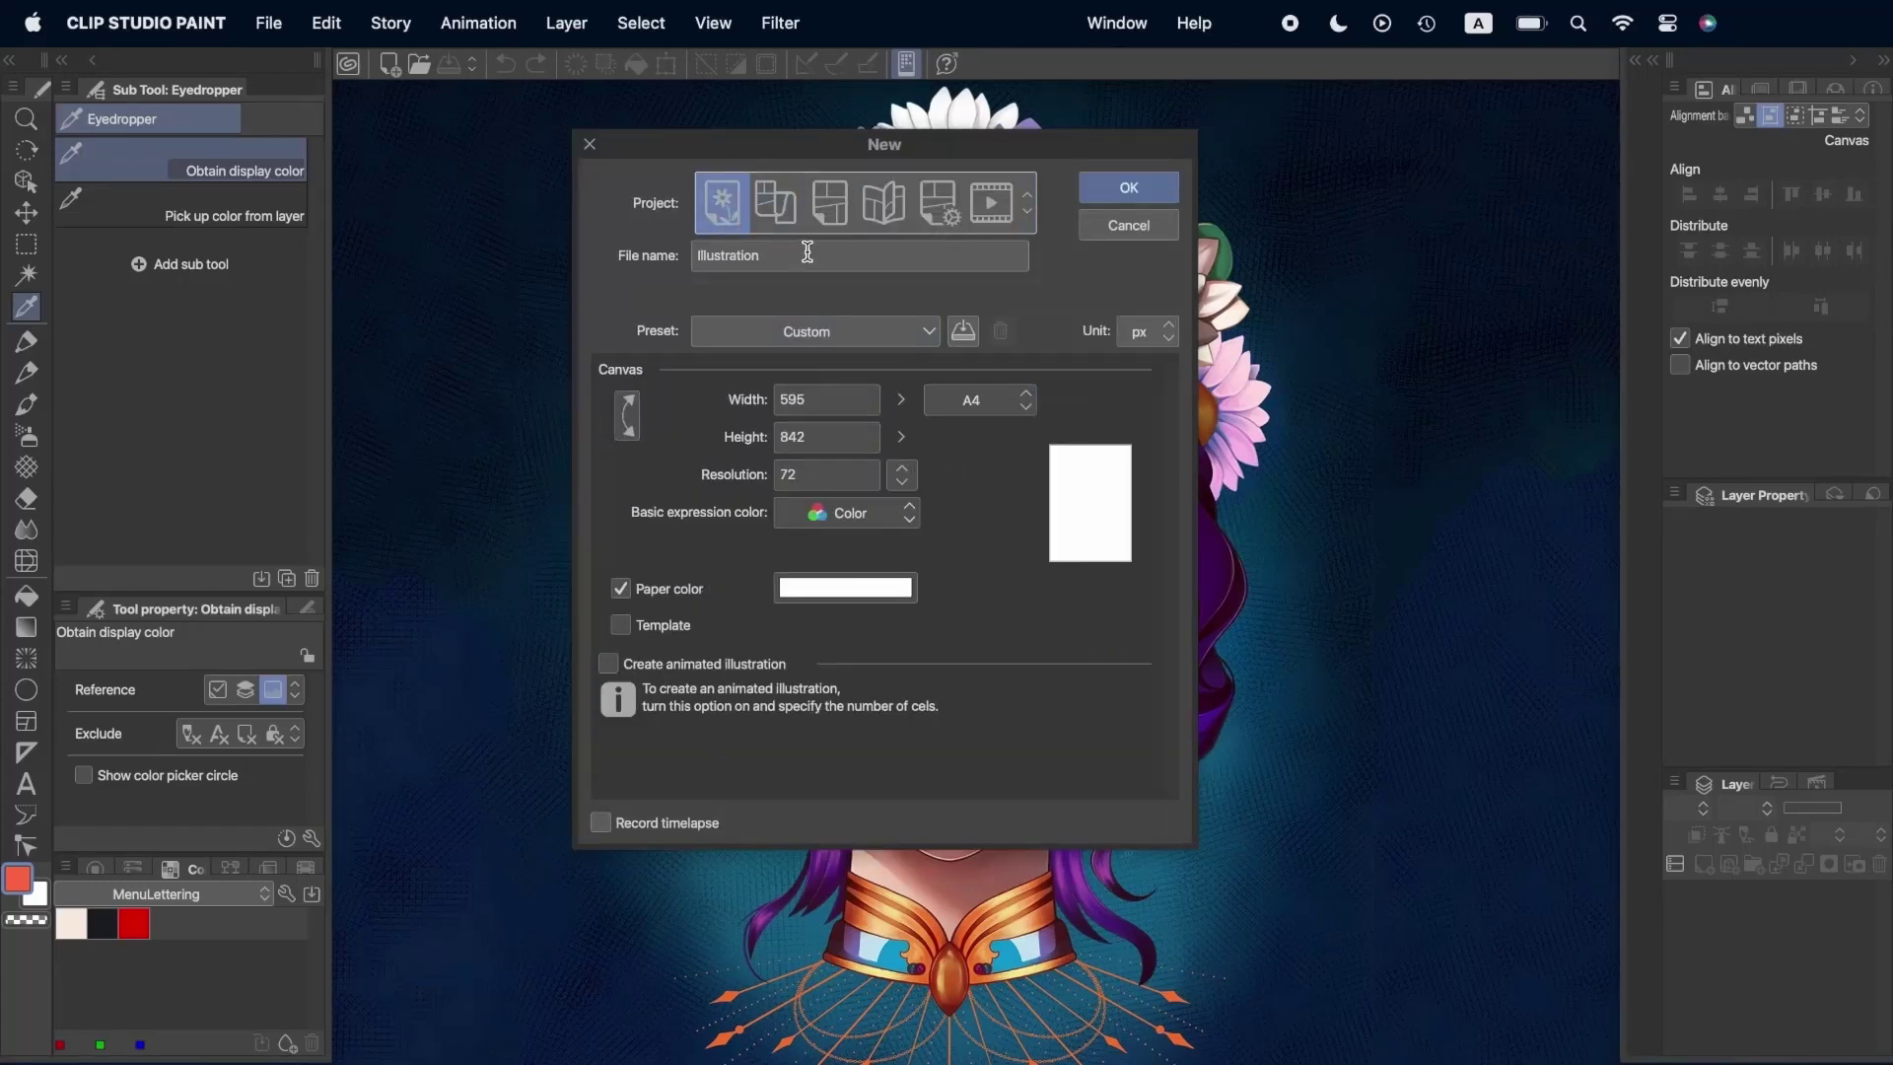
double_click(802, 254)
text(Sketches_Calendar)
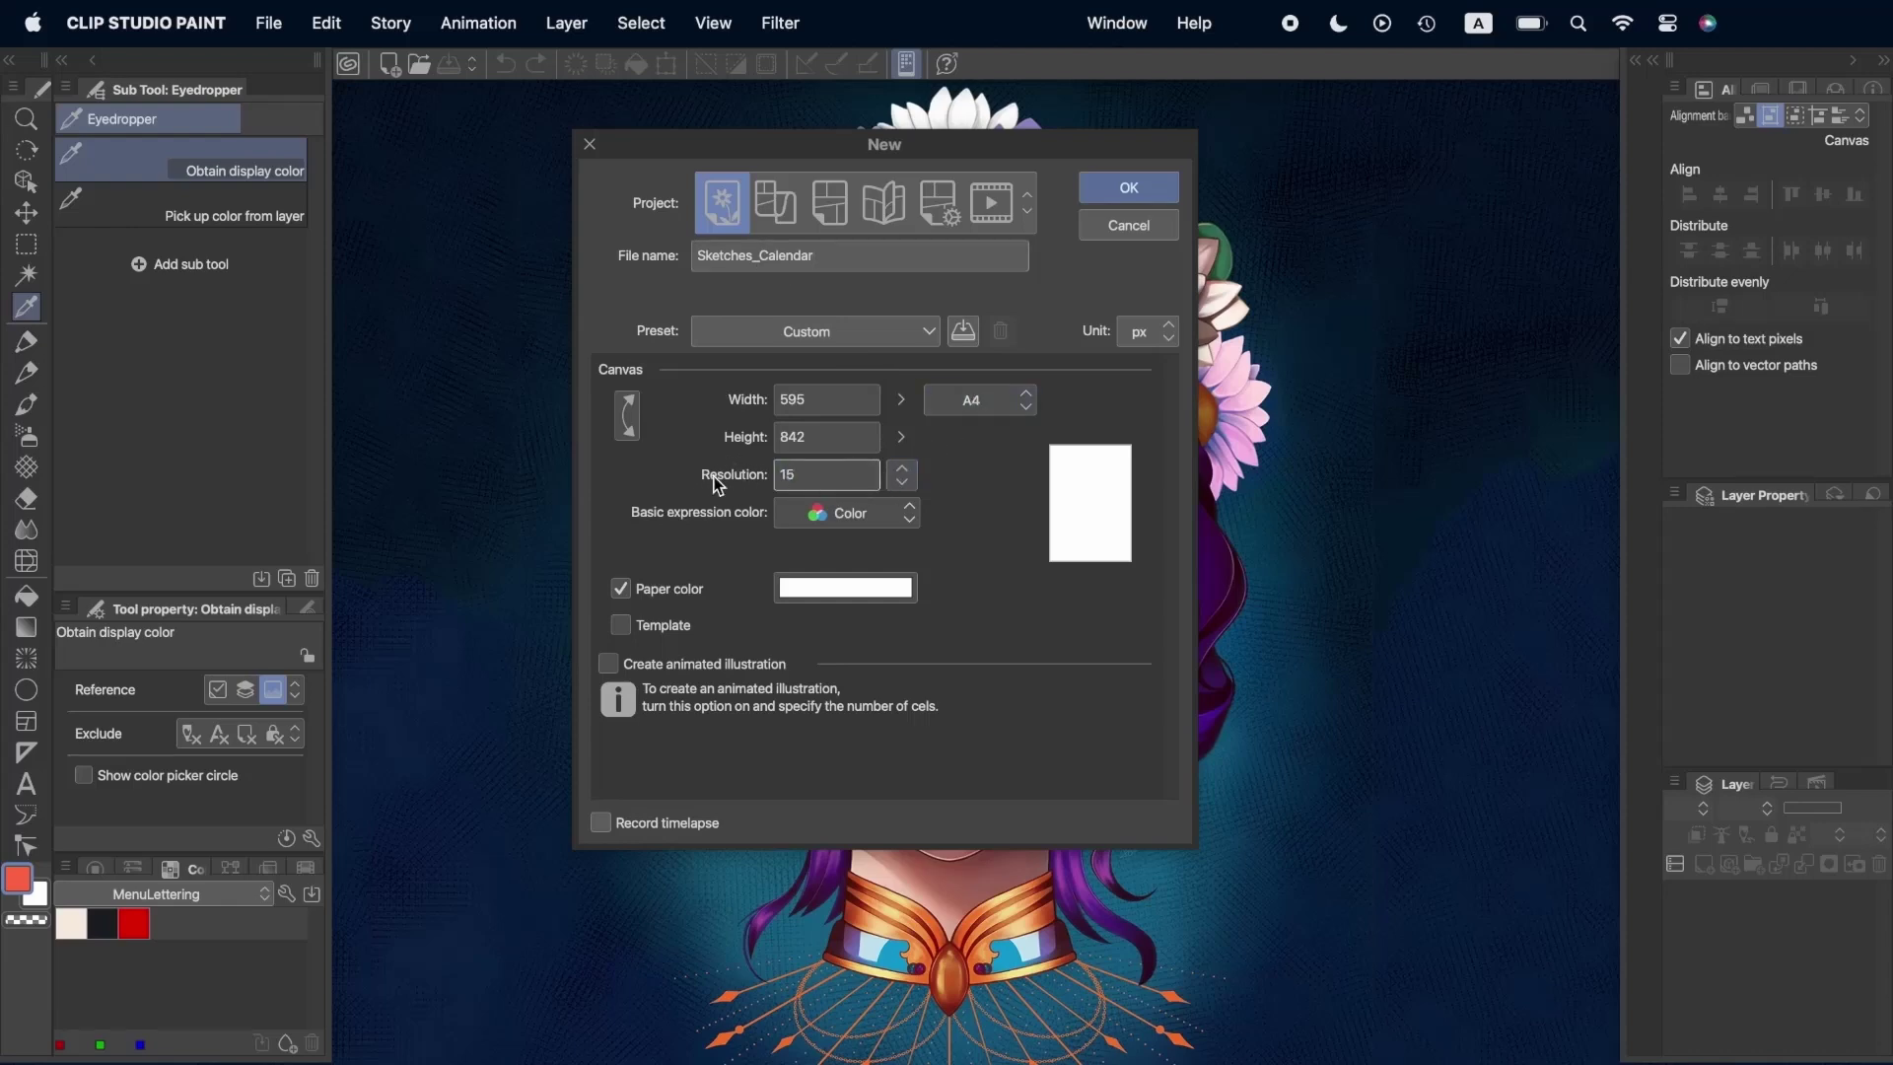
text(150)
click(1128, 187)
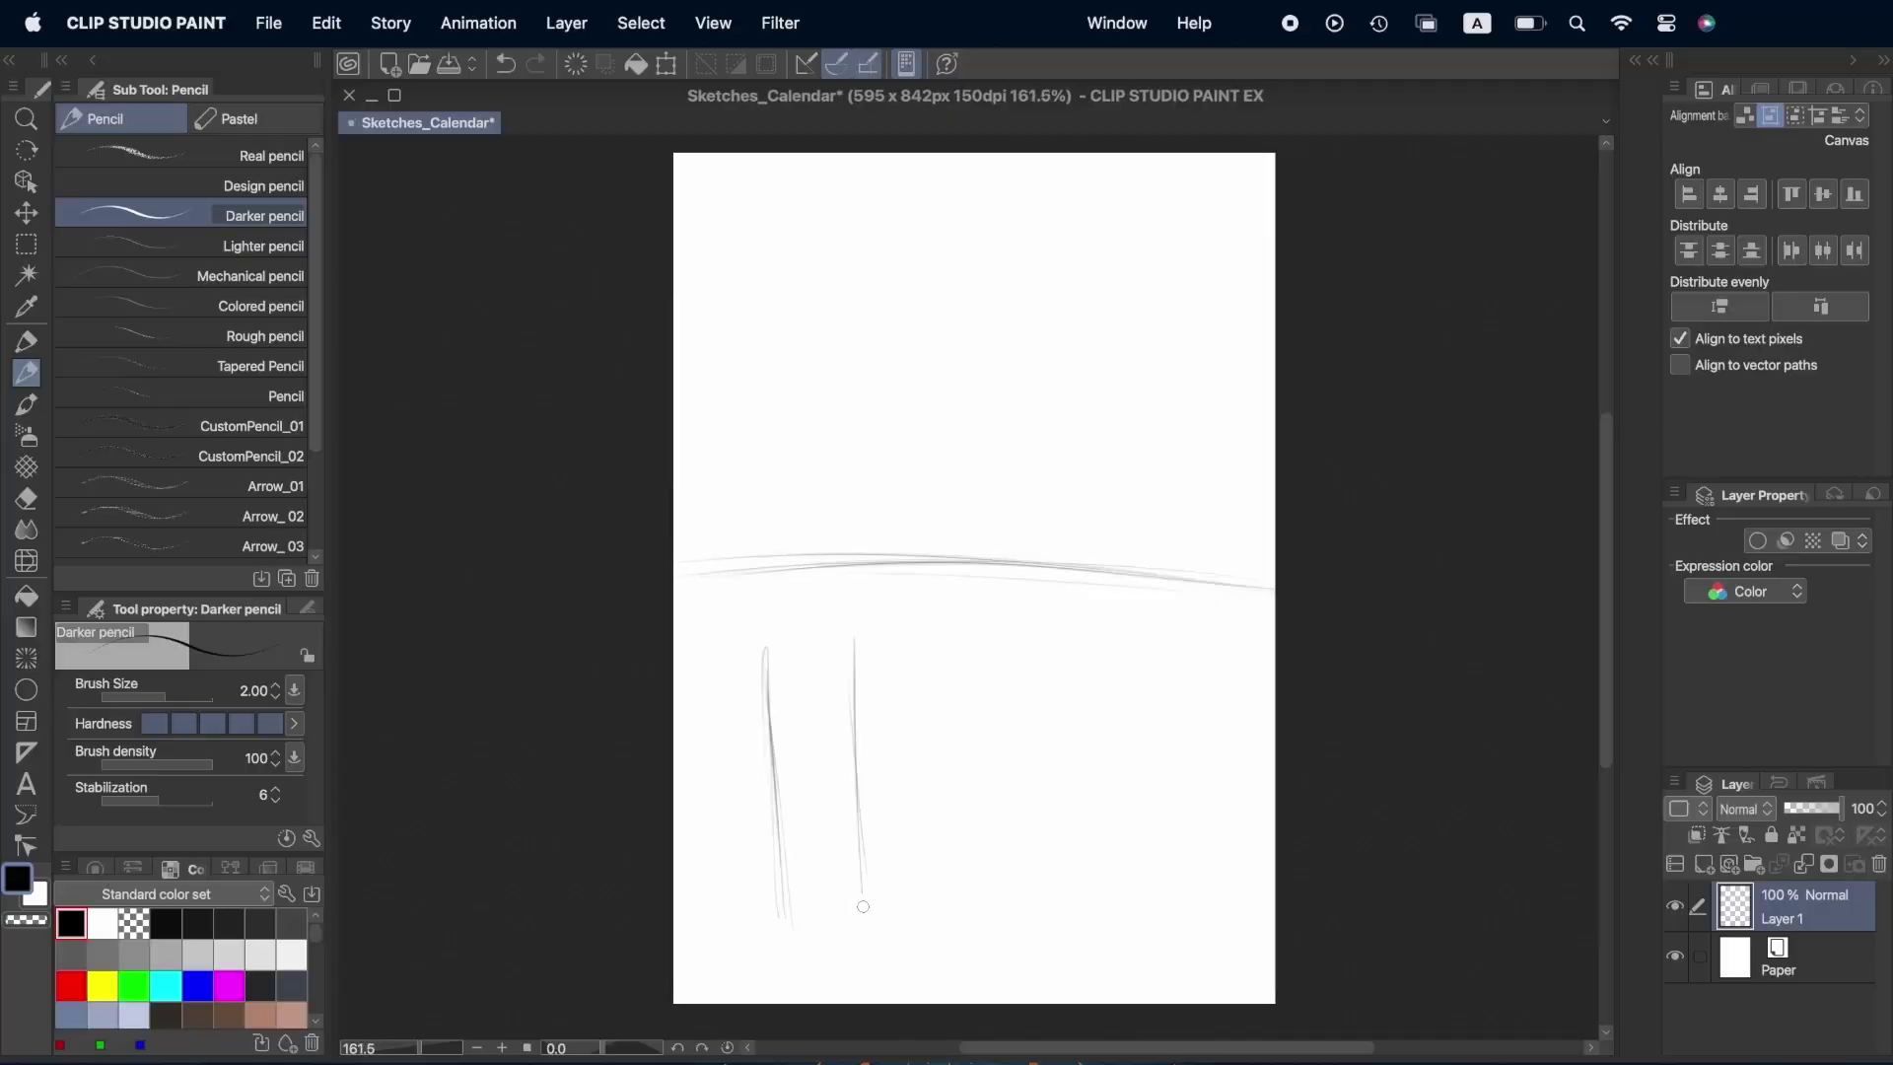
Sketch the calendar grid lines, then letter SUN–SAT headings and dates 1–31.
drag(931, 651, 948, 905)
drag(1158, 662, 1178, 923)
drag(1232, 665, 1247, 947)
drag(703, 649, 1263, 658)
drag(742, 764, 1263, 767)
drag(731, 899, 1269, 907)
drag(758, 965, 1216, 971)
drag(861, 899, 867, 958)
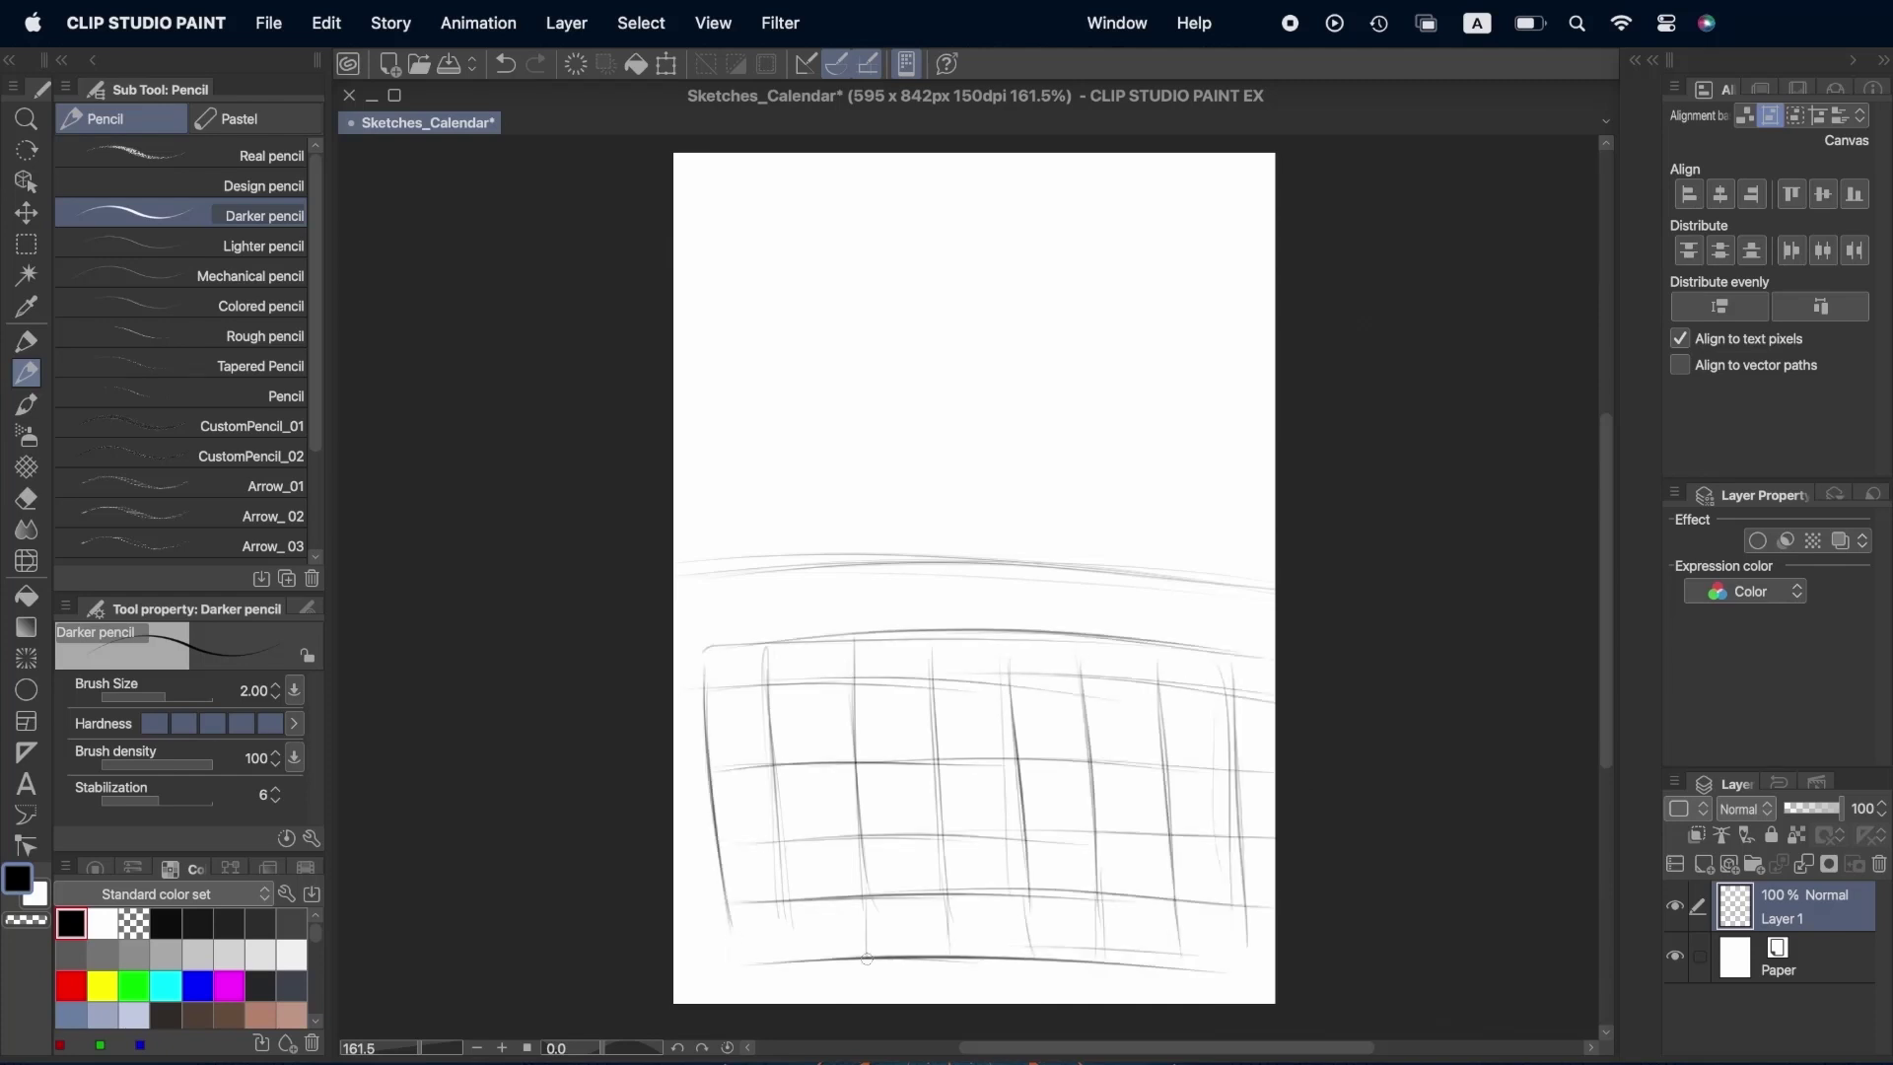
mouse_move(872, 650)
mouse_down()
mouse_move(971, 670)
mouse_move(969, 654)
mouse_move(1218, 678)
mouse_move(750, 662)
mouse_move(1210, 721)
mouse_move(831, 772)
mouse_up()
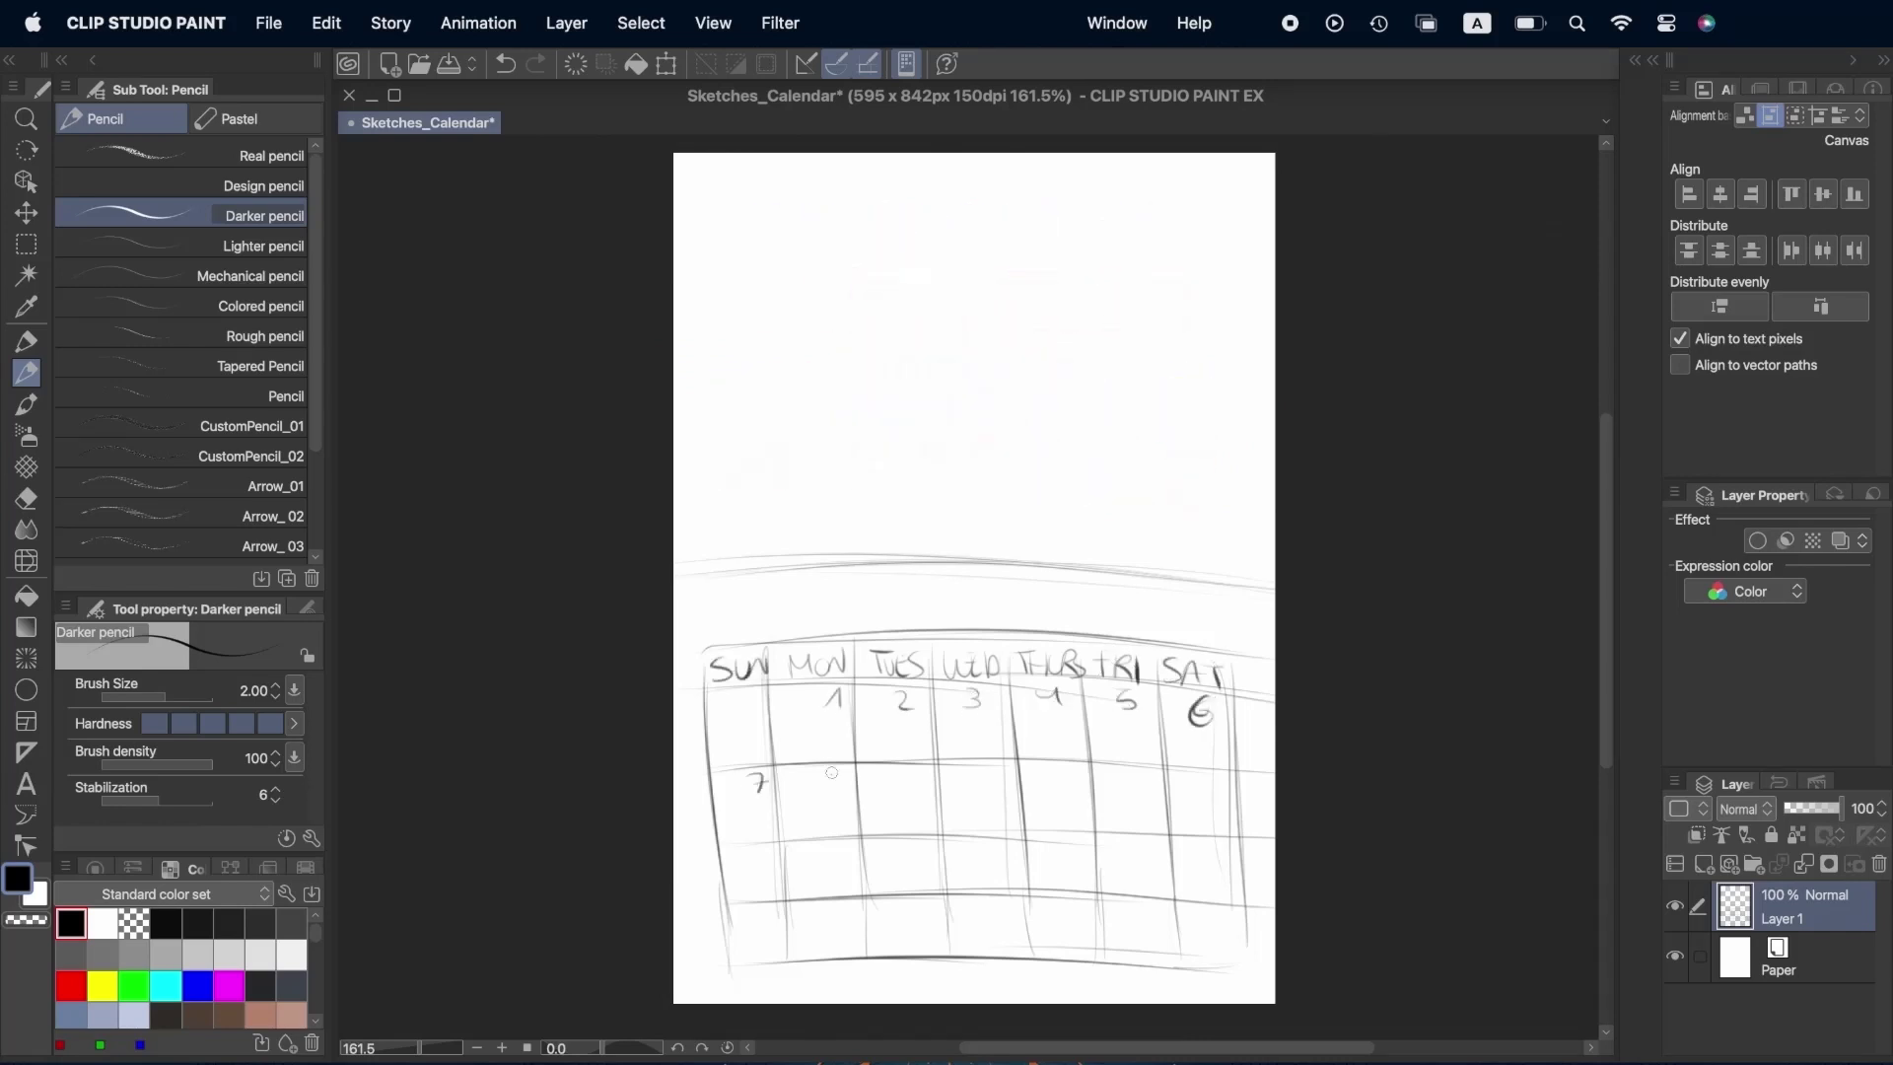
mouse_move(845, 841)
mouse_down()
mouse_move(1000, 854)
mouse_move(1061, 838)
mouse_move(1161, 859)
mouse_move(749, 916)
mouse_move(1227, 915)
mouse_up()
Move the calendar sketch higher up the page and add a bottom edge line.
key(m)
key(ctrl+t)
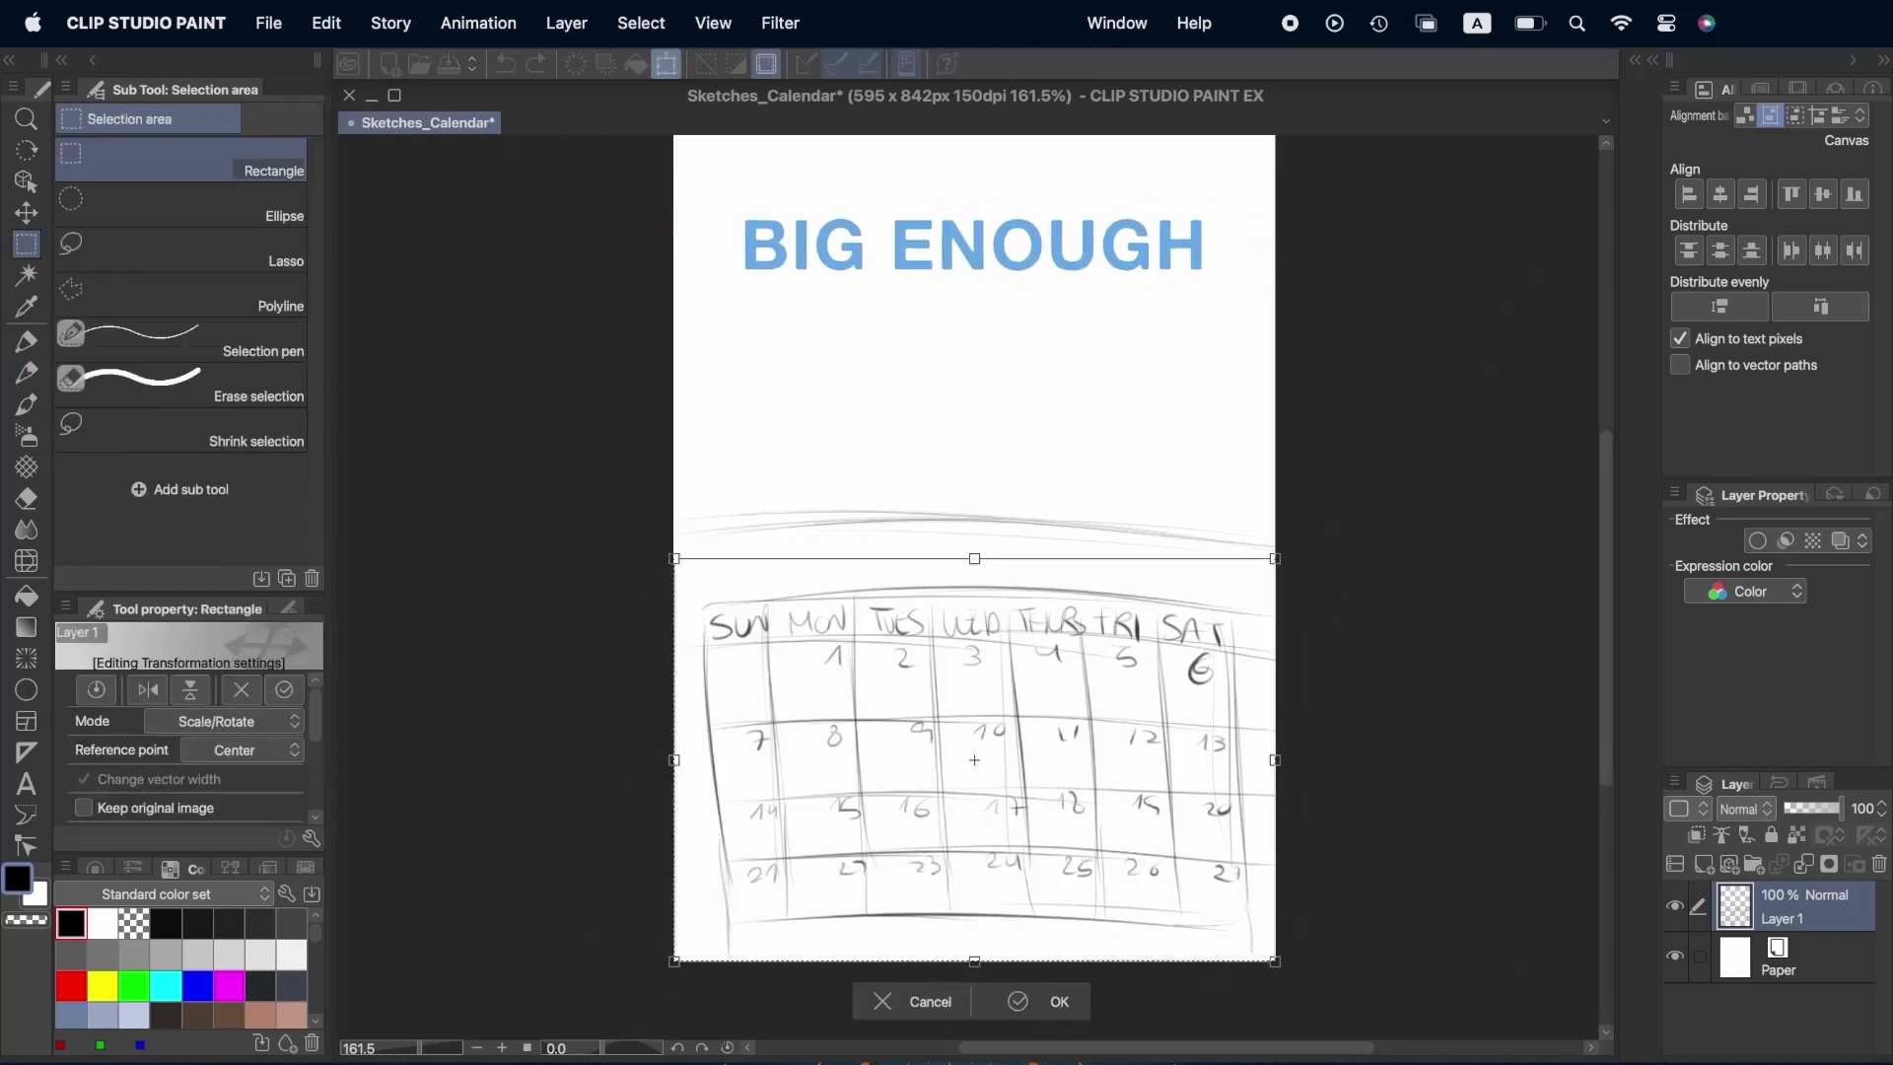
drag(976, 740, 976, 673)
key(Return)
key(p)
drag(778, 935, 1215, 938)
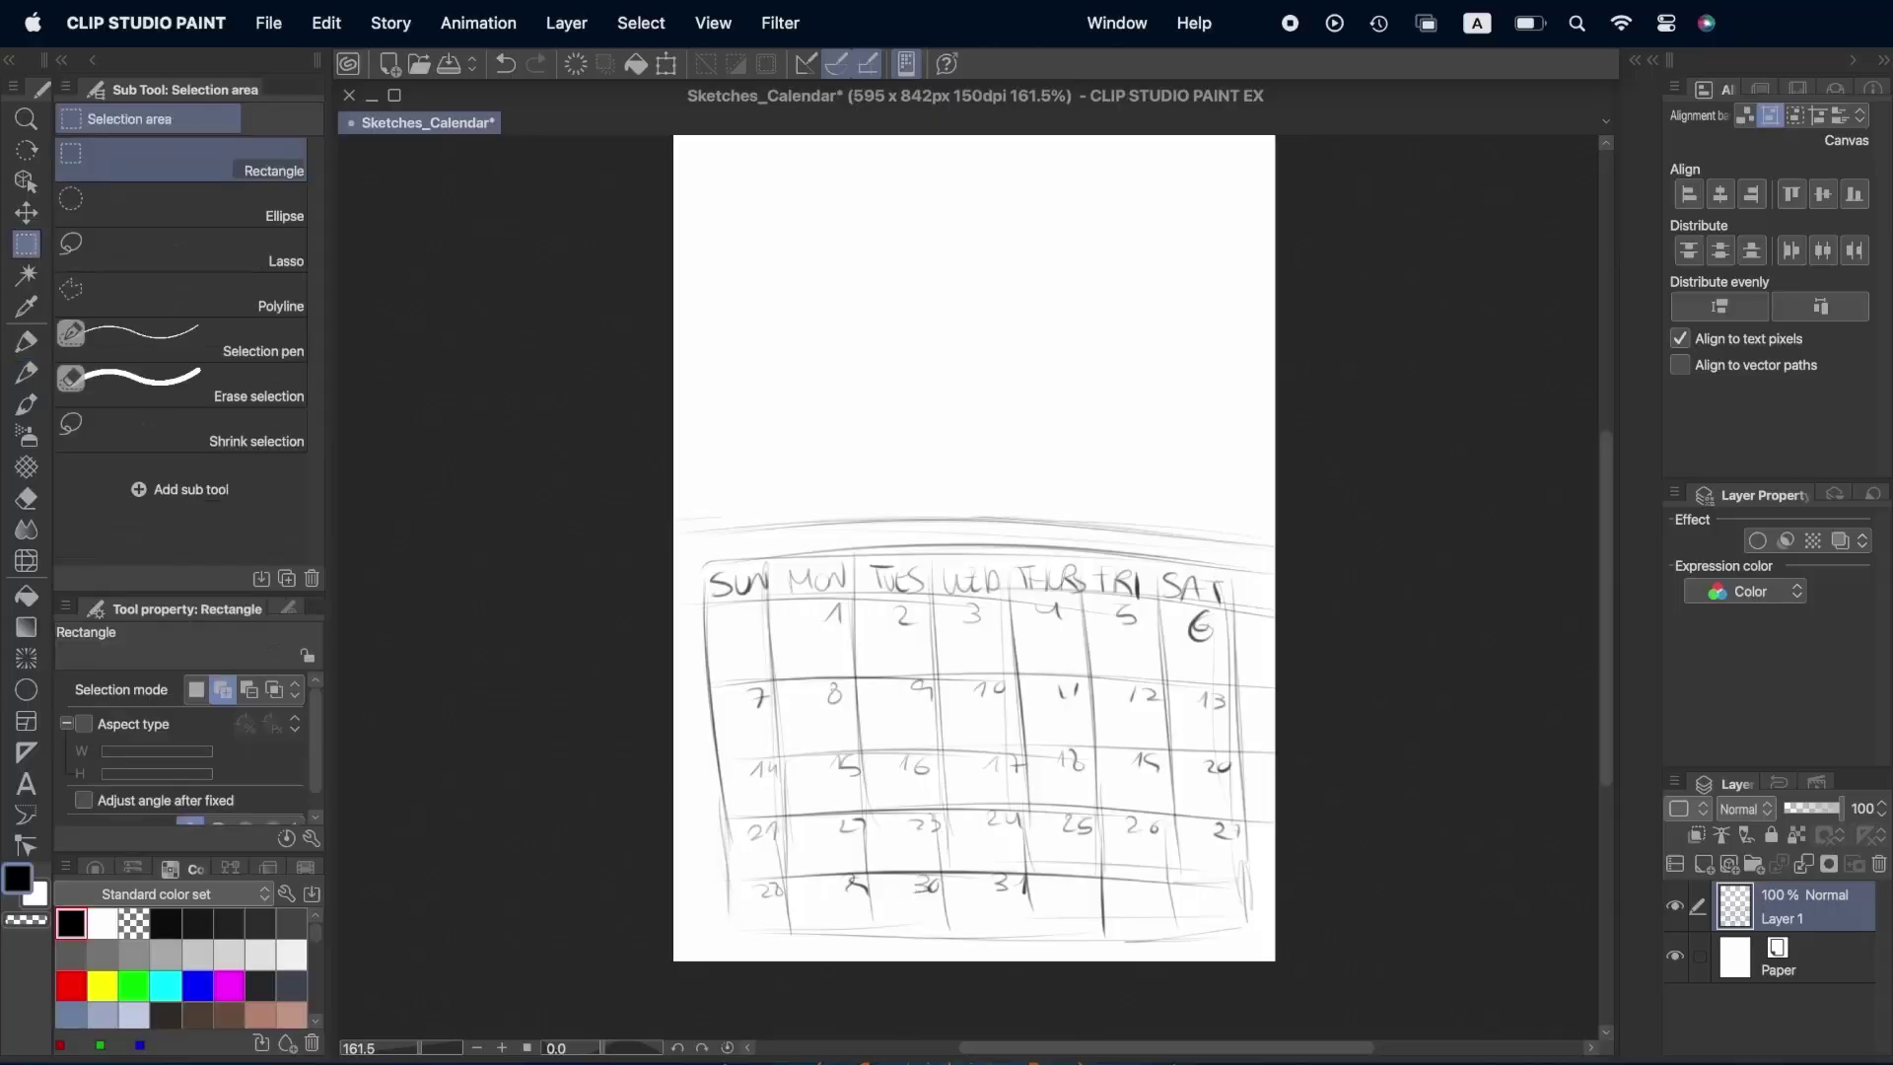
Try a stepped rectangular selection above the calendar, then clear it.
drag(674, 534, 979, 460)
drag(1027, 389, 1309, 536)
drag(935, 417, 1309, 545)
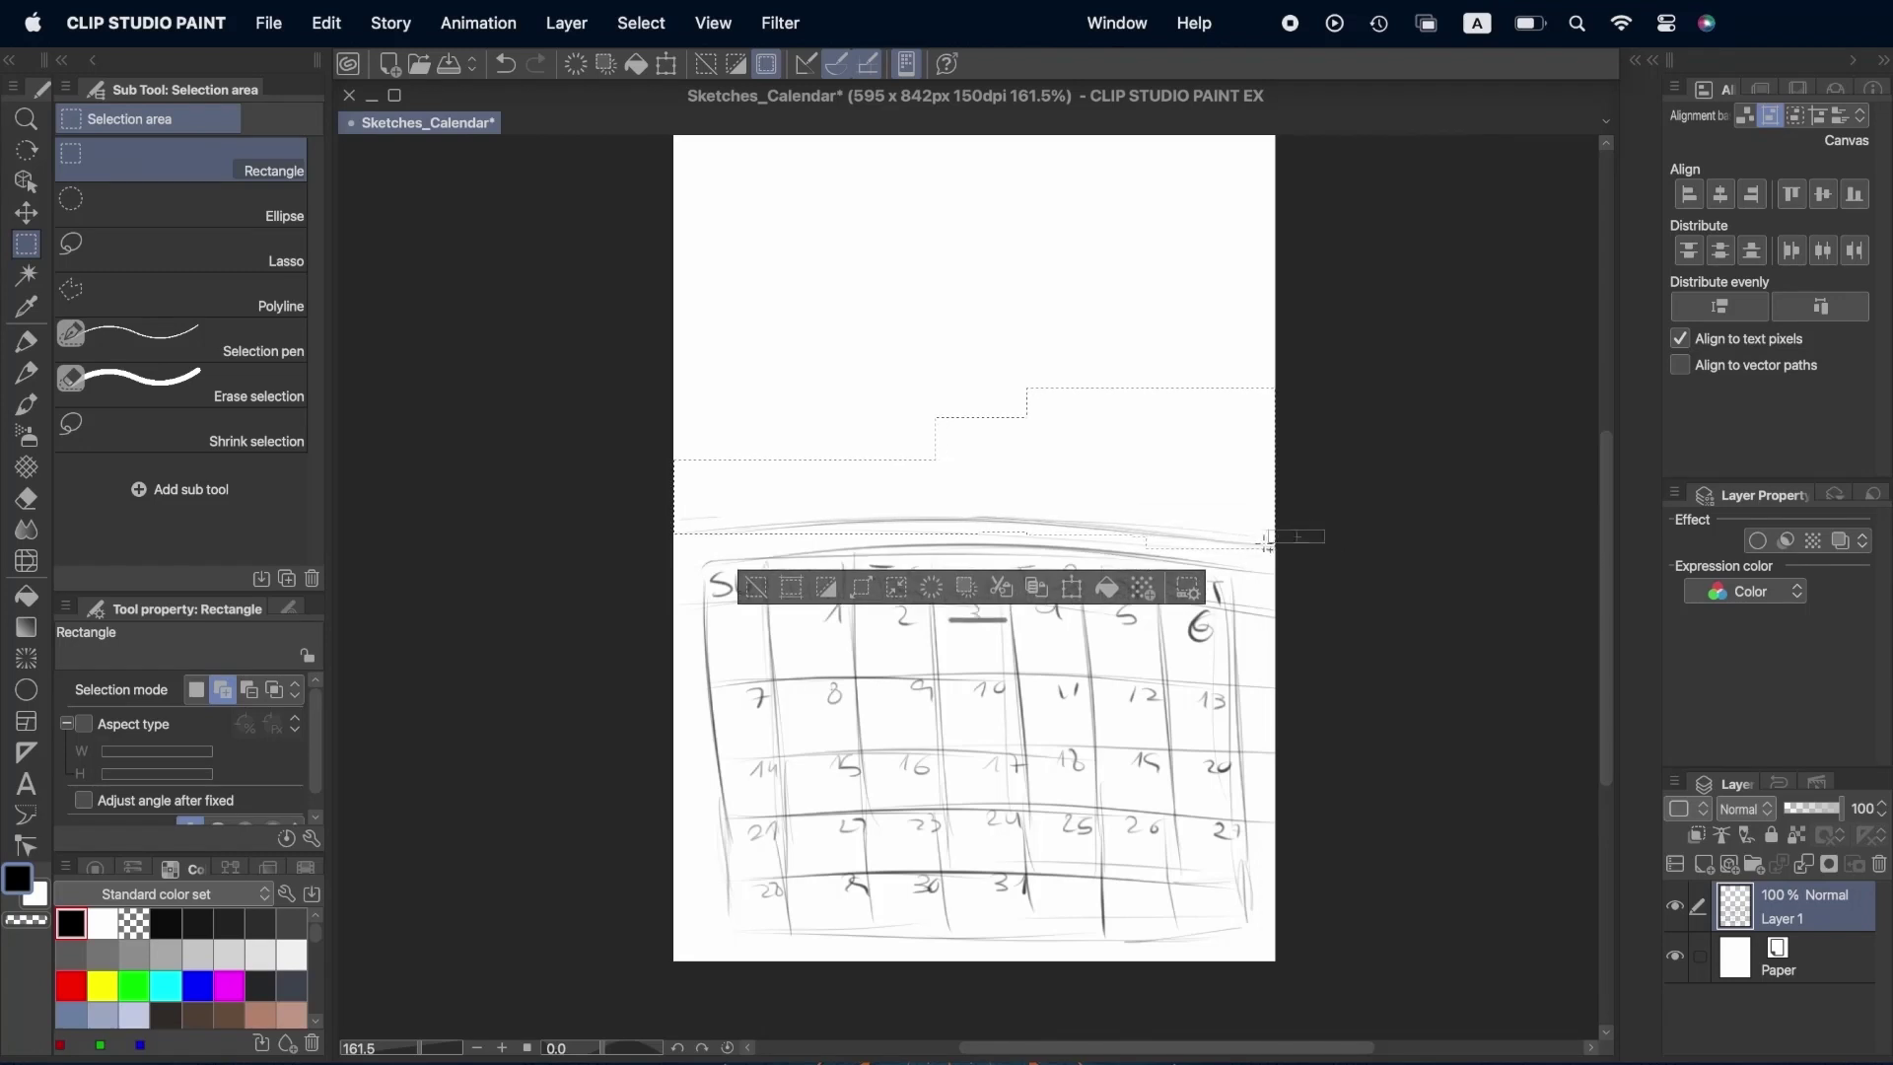
key(super+d)
click(27, 560)
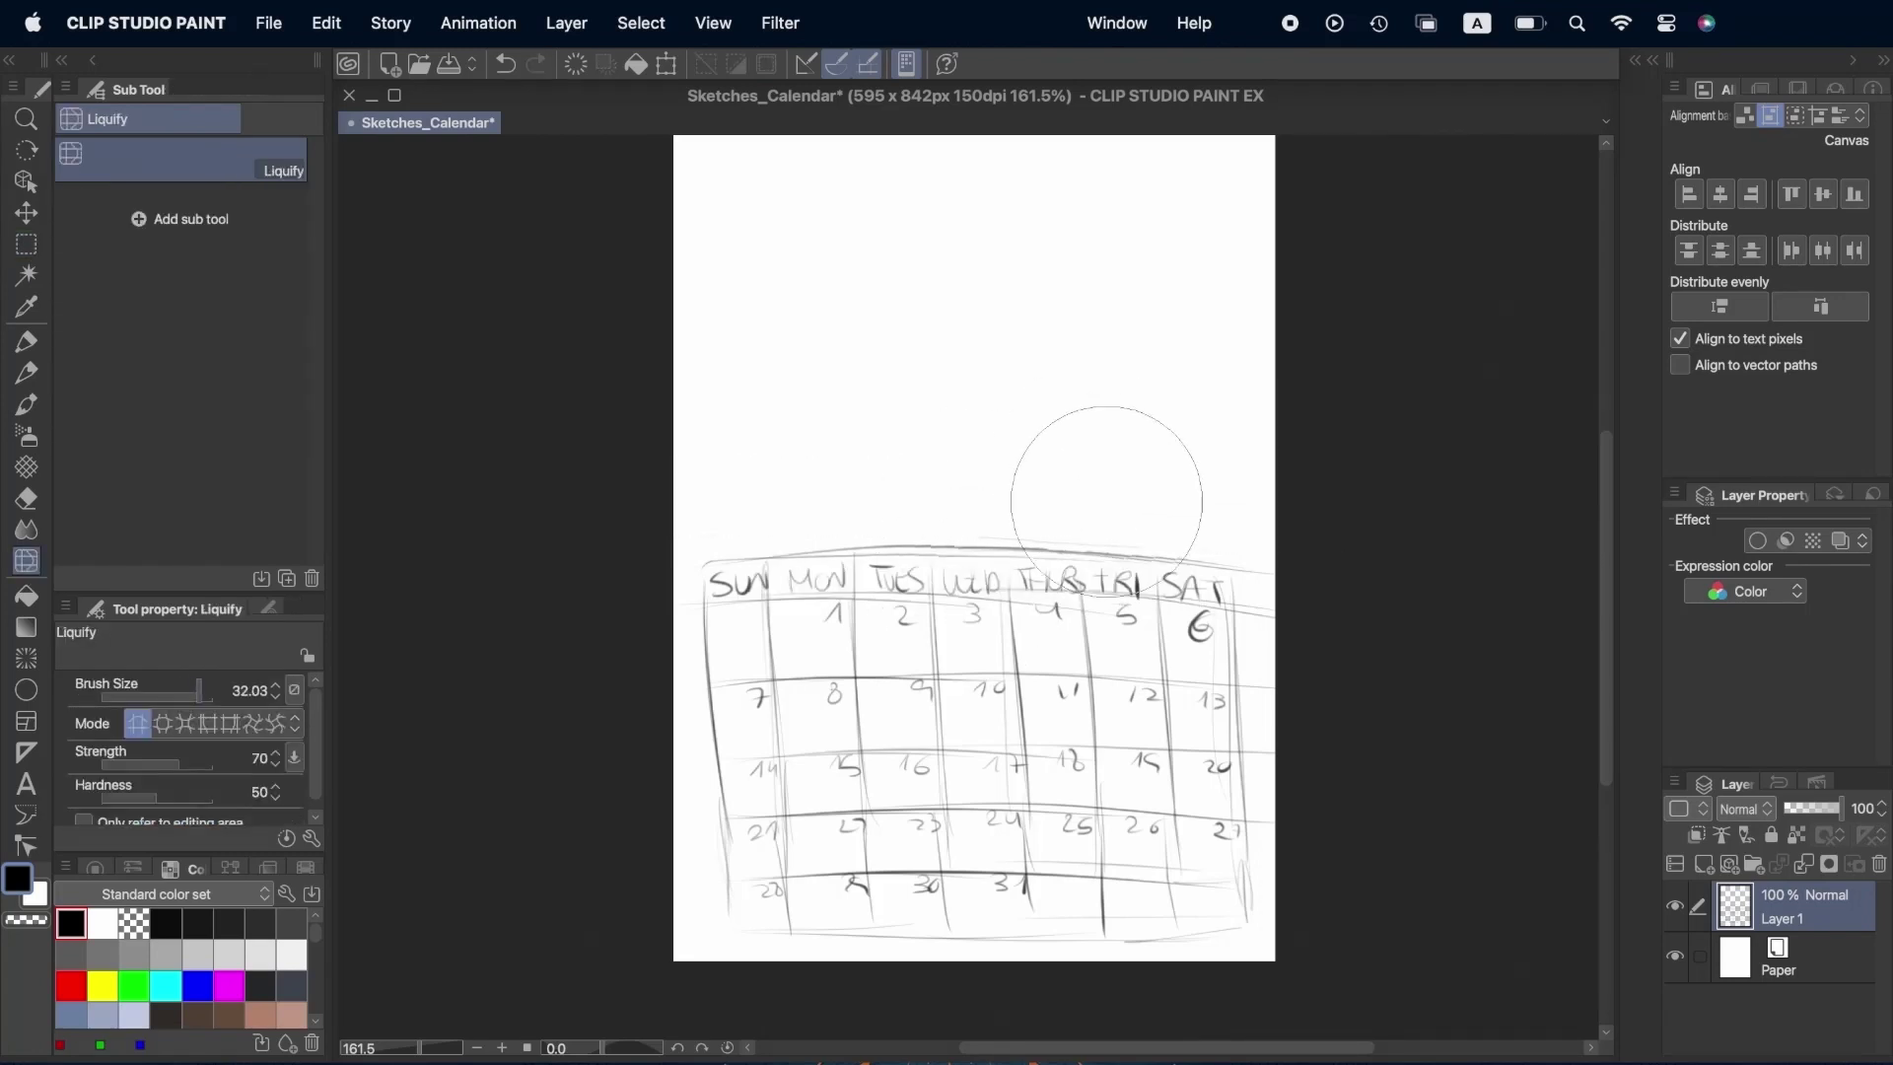
Add Layer 2 above the calendar, zoom toward the page top, and thin the pencil to 1.50.
key(p)
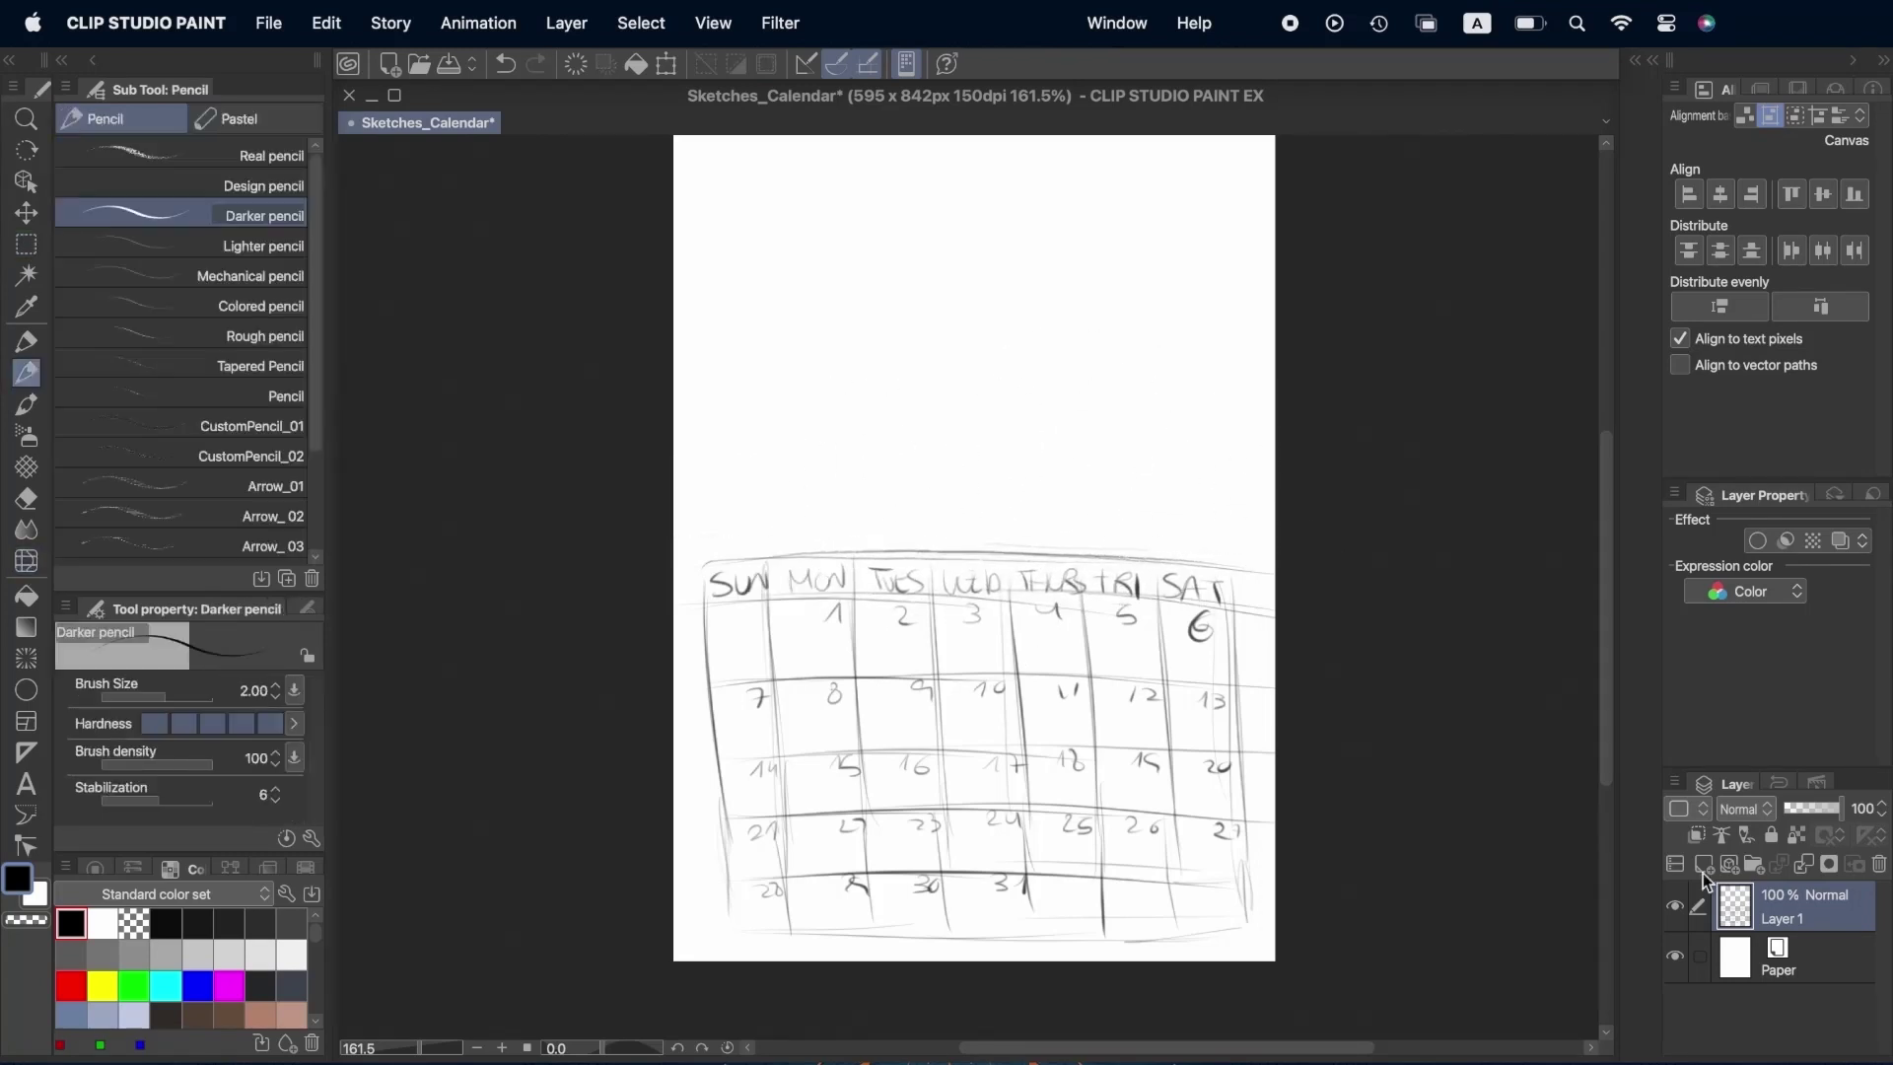
key(super+shift+n)
scroll(1144, 595, up, 2)
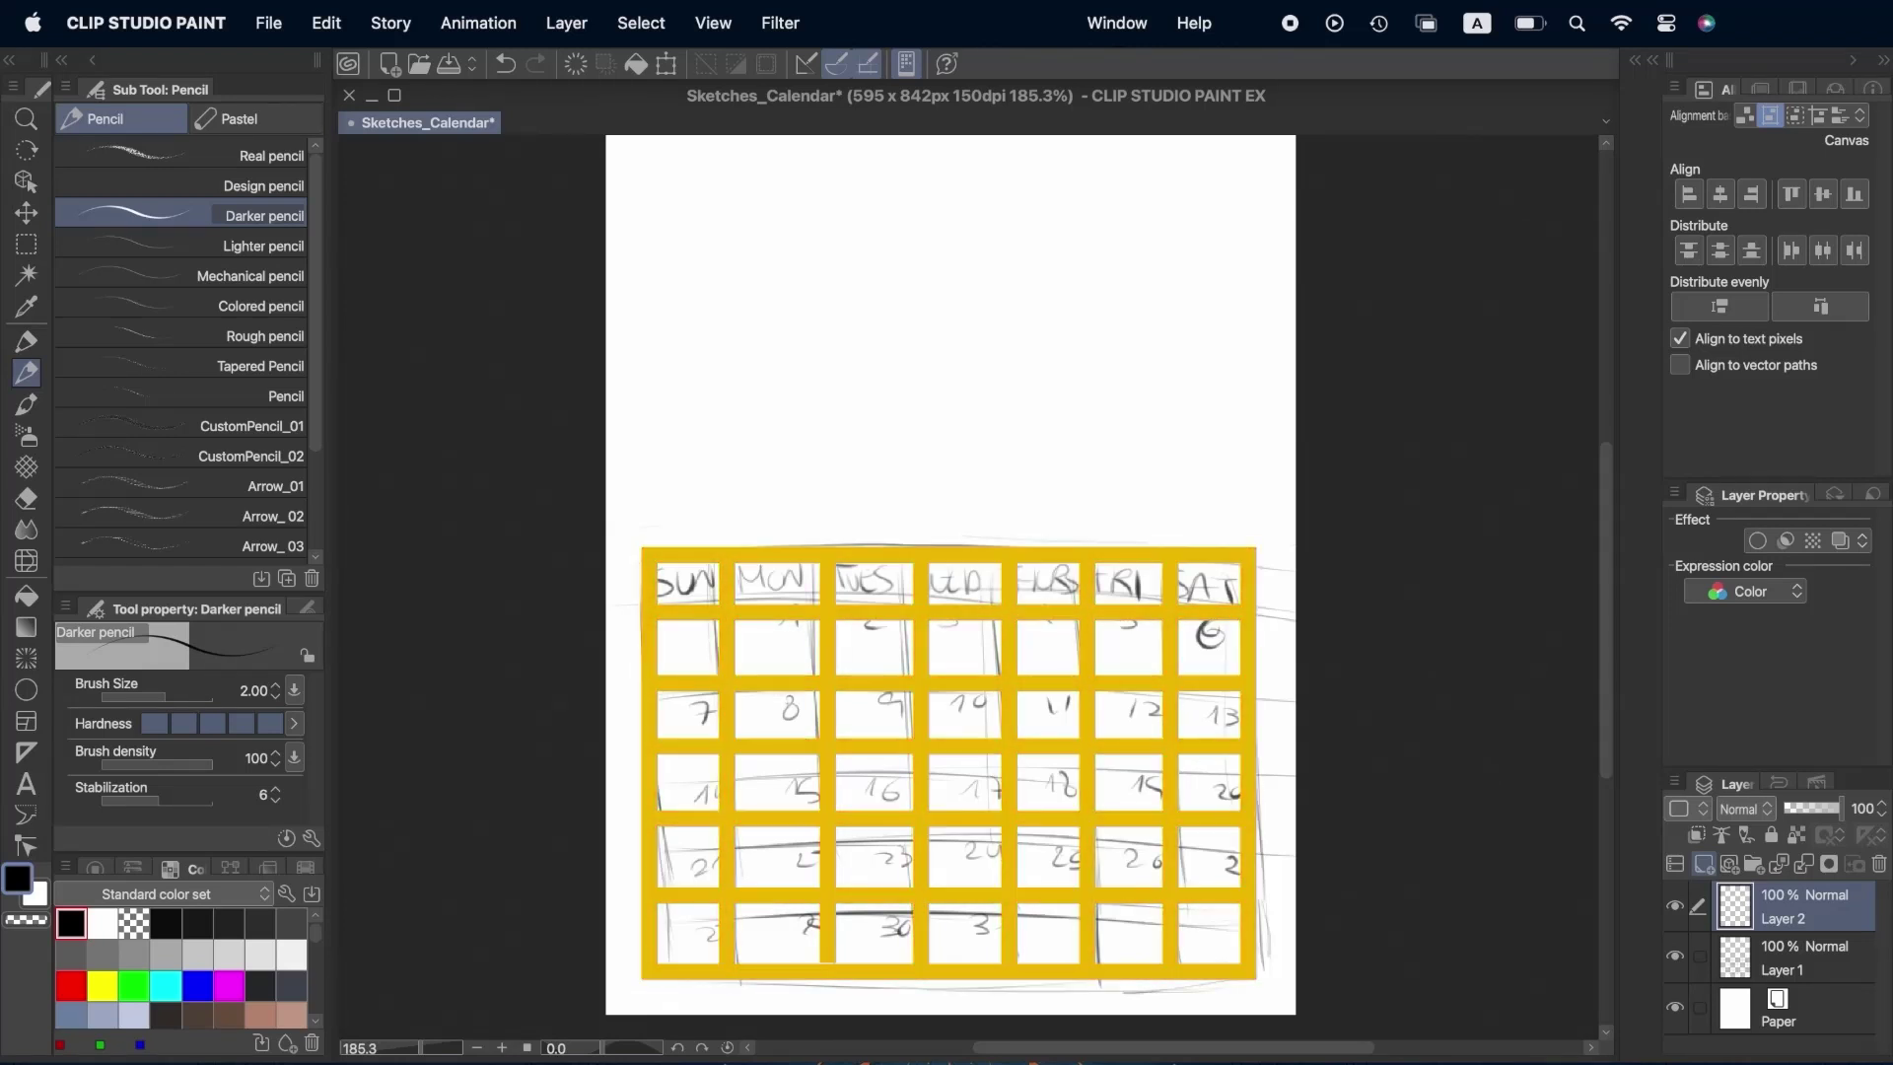
scroll(947, 592, up, 5)
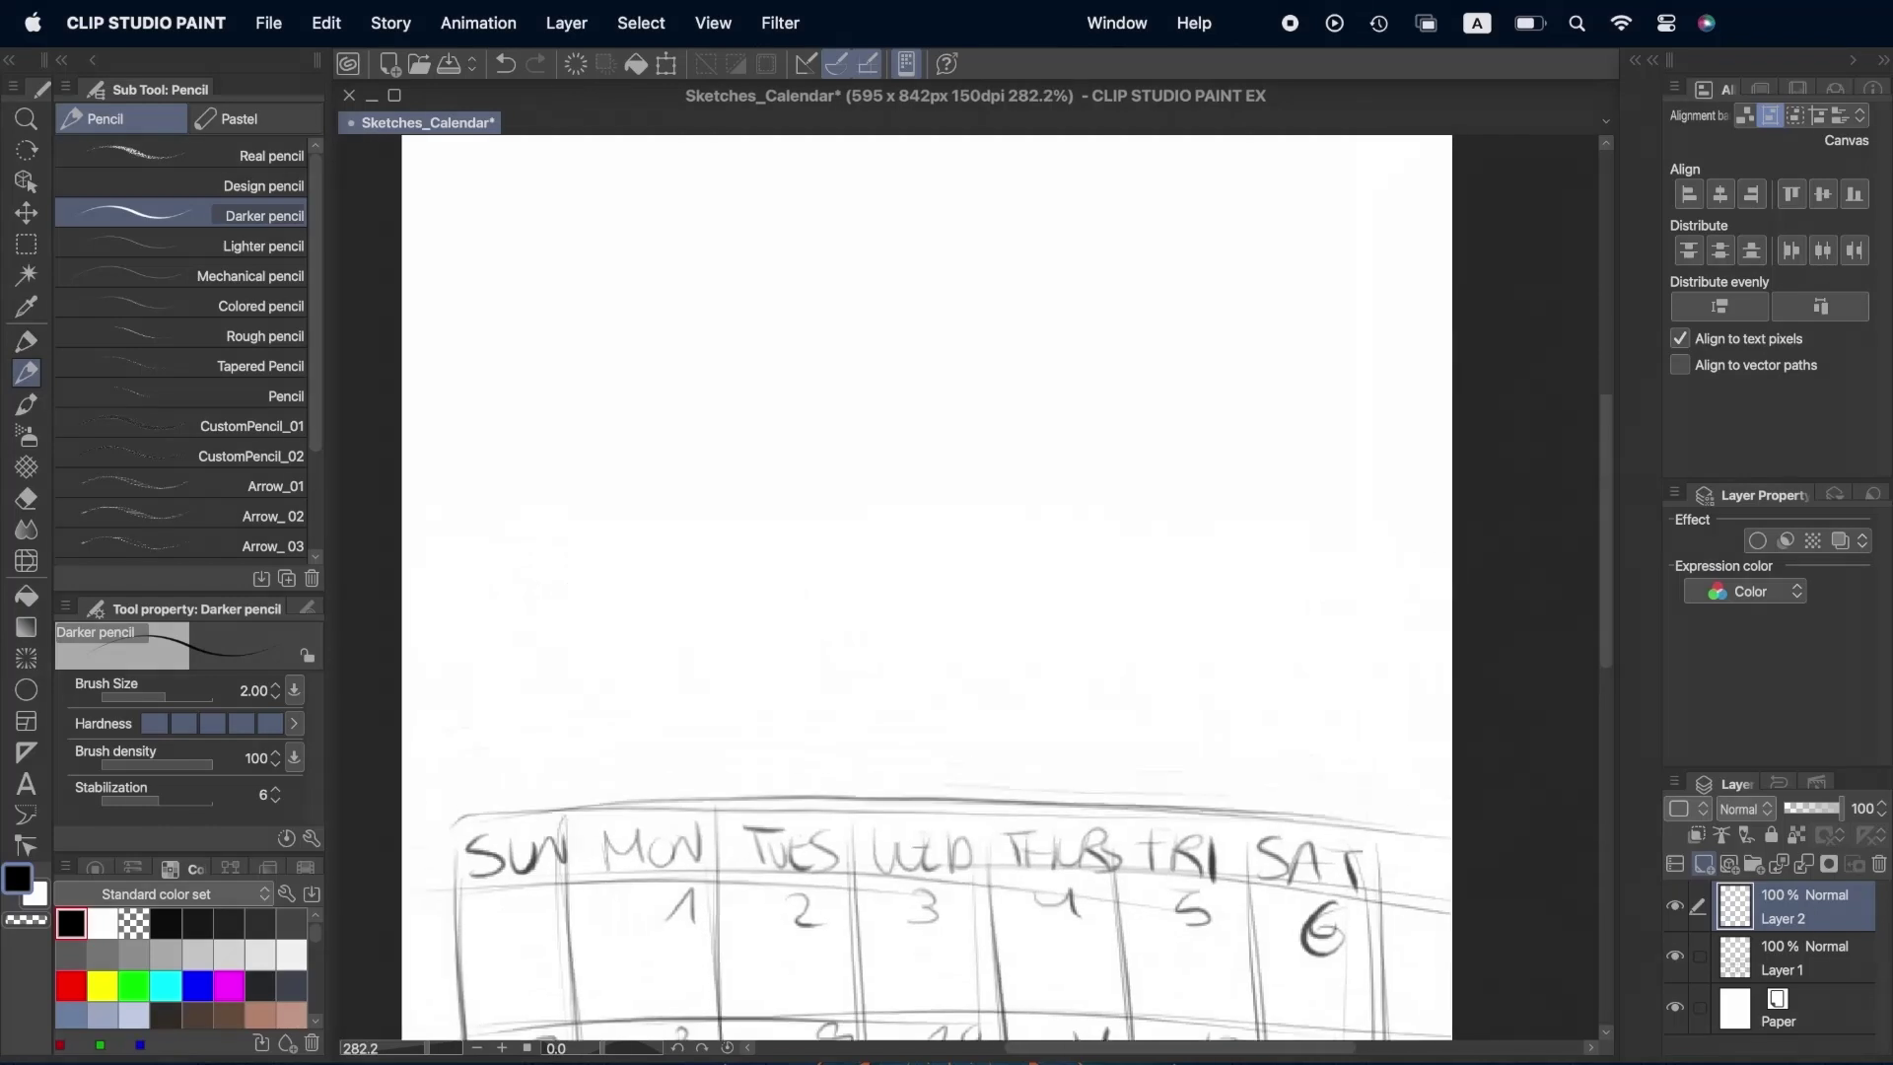
scroll(946, 592, up, 3)
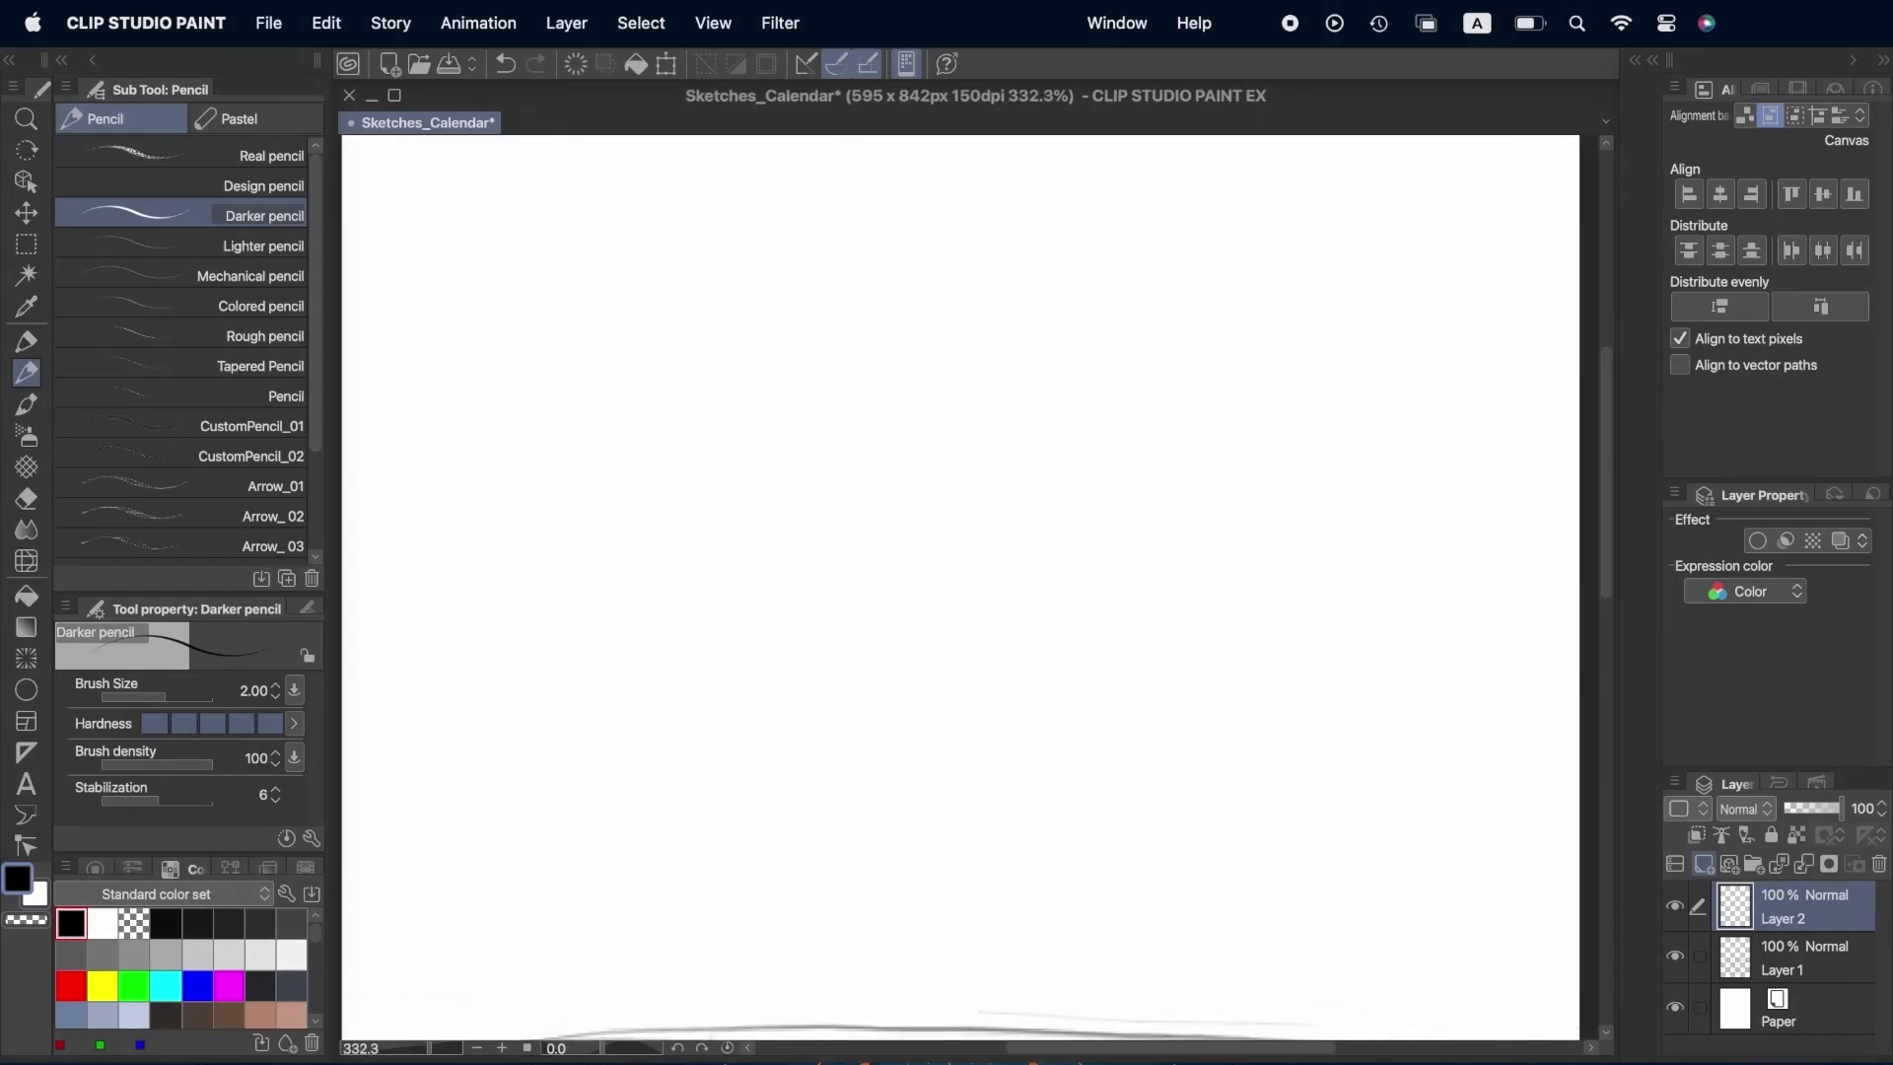
scroll(464, 295, down, 1)
key(bracketleft)
Doodle autumn mushrooms with gills, curly tendrils and leaves across the page.
drag(450, 215, 431, 275)
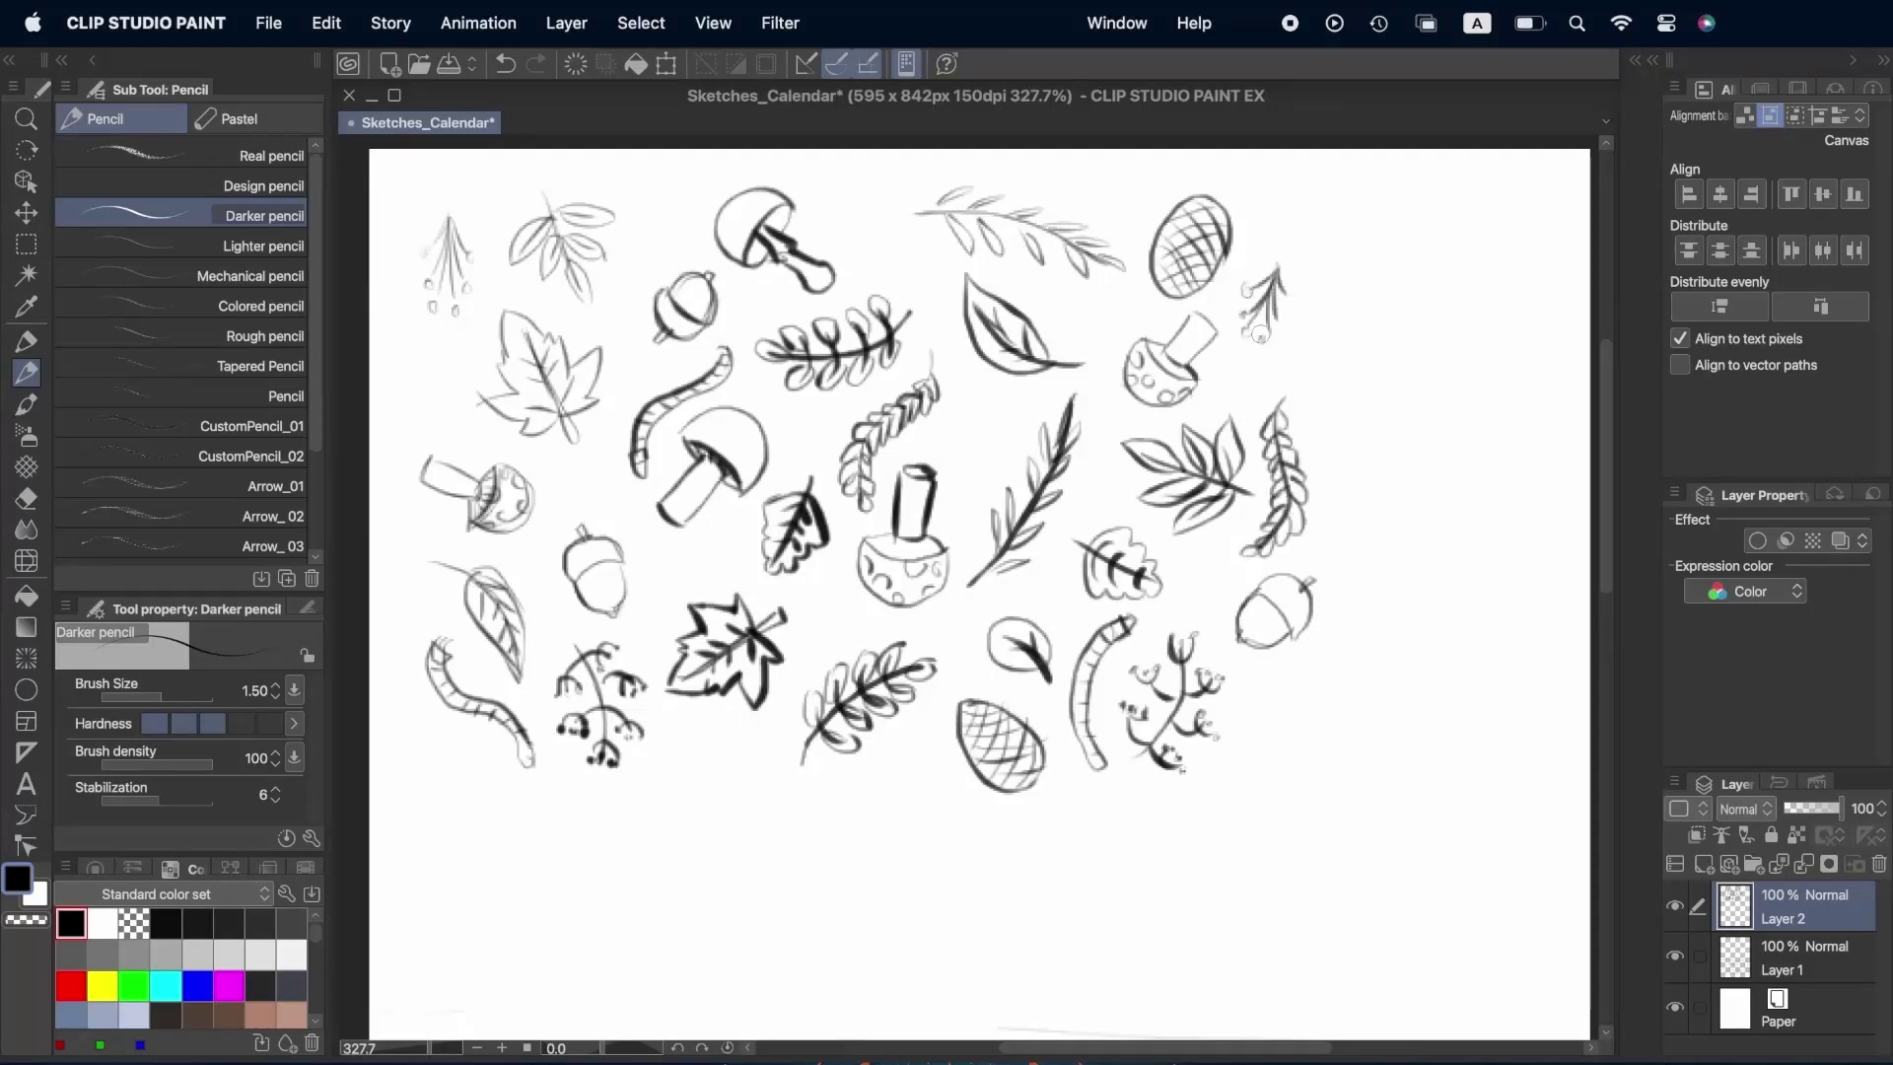
drag(1378, 254, 1359, 280)
drag(1469, 234, 1438, 265)
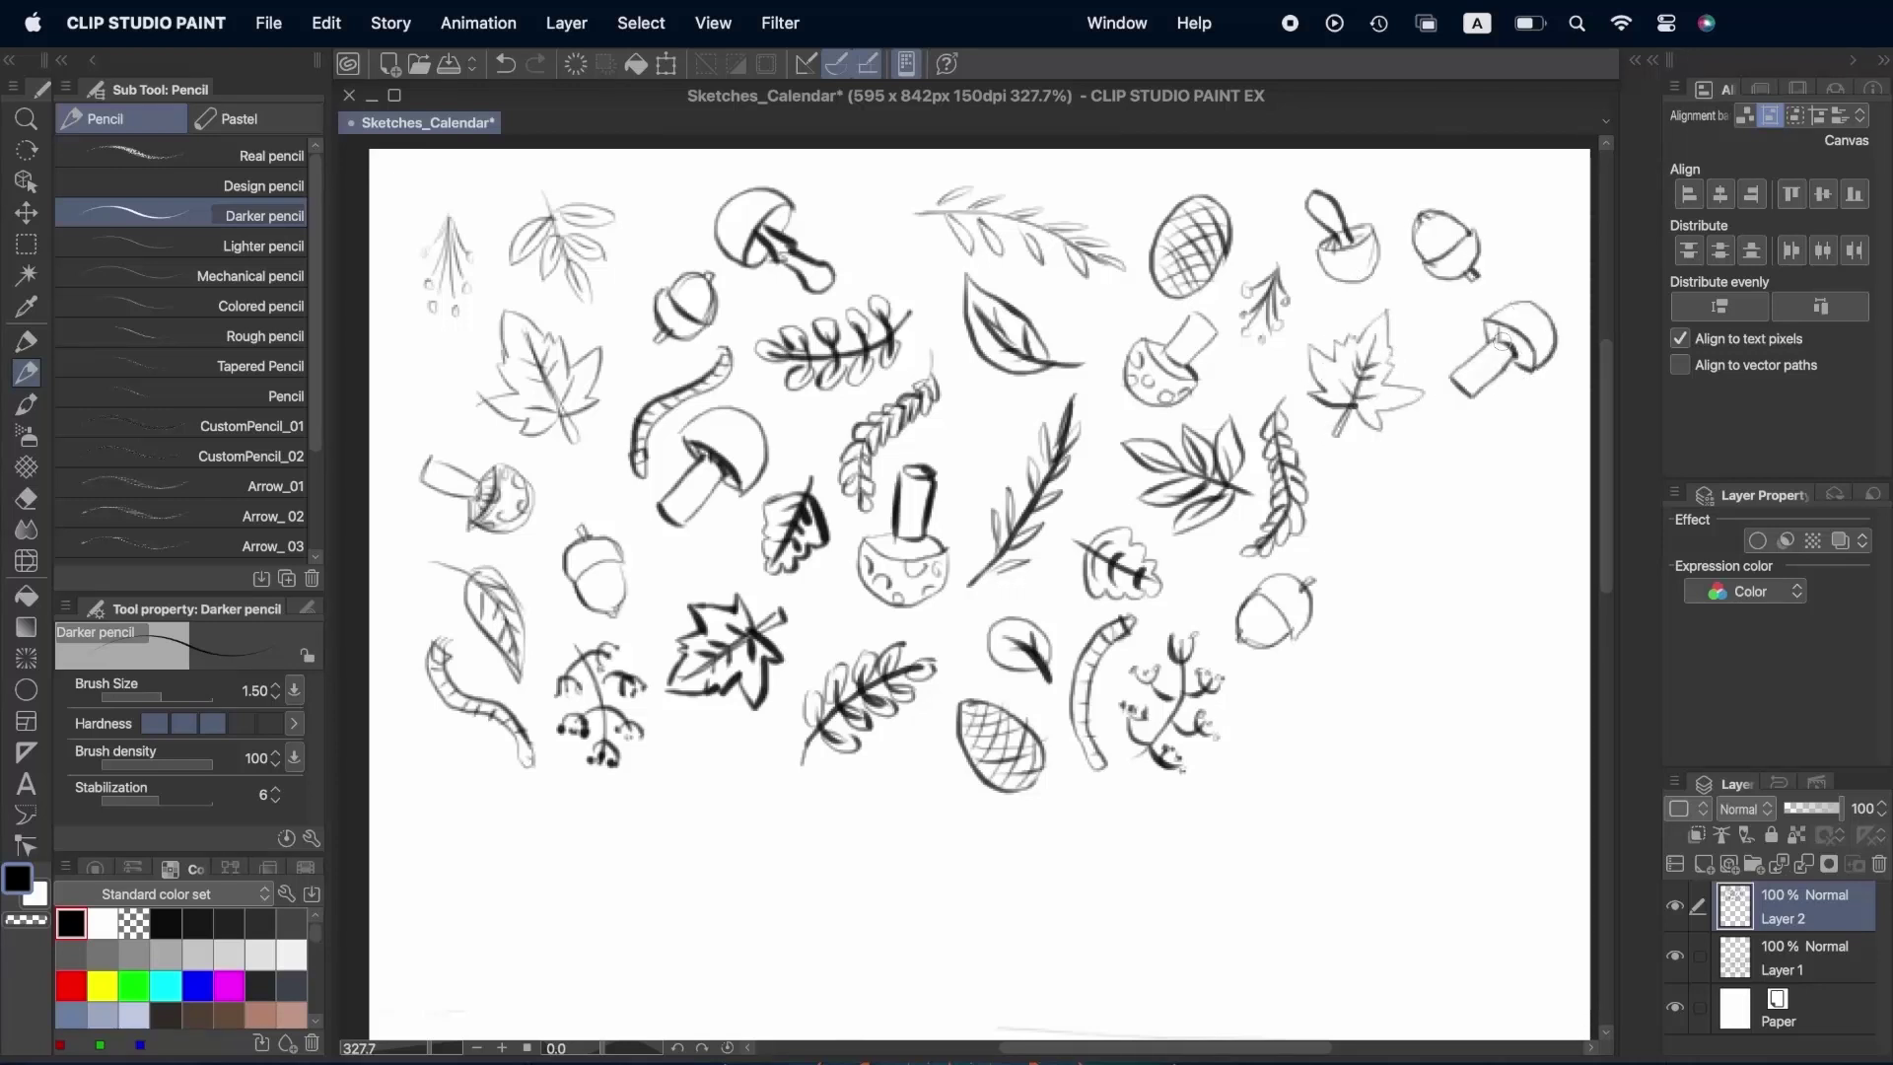
drag(1500, 343, 1530, 354)
drag(1384, 449, 1442, 586)
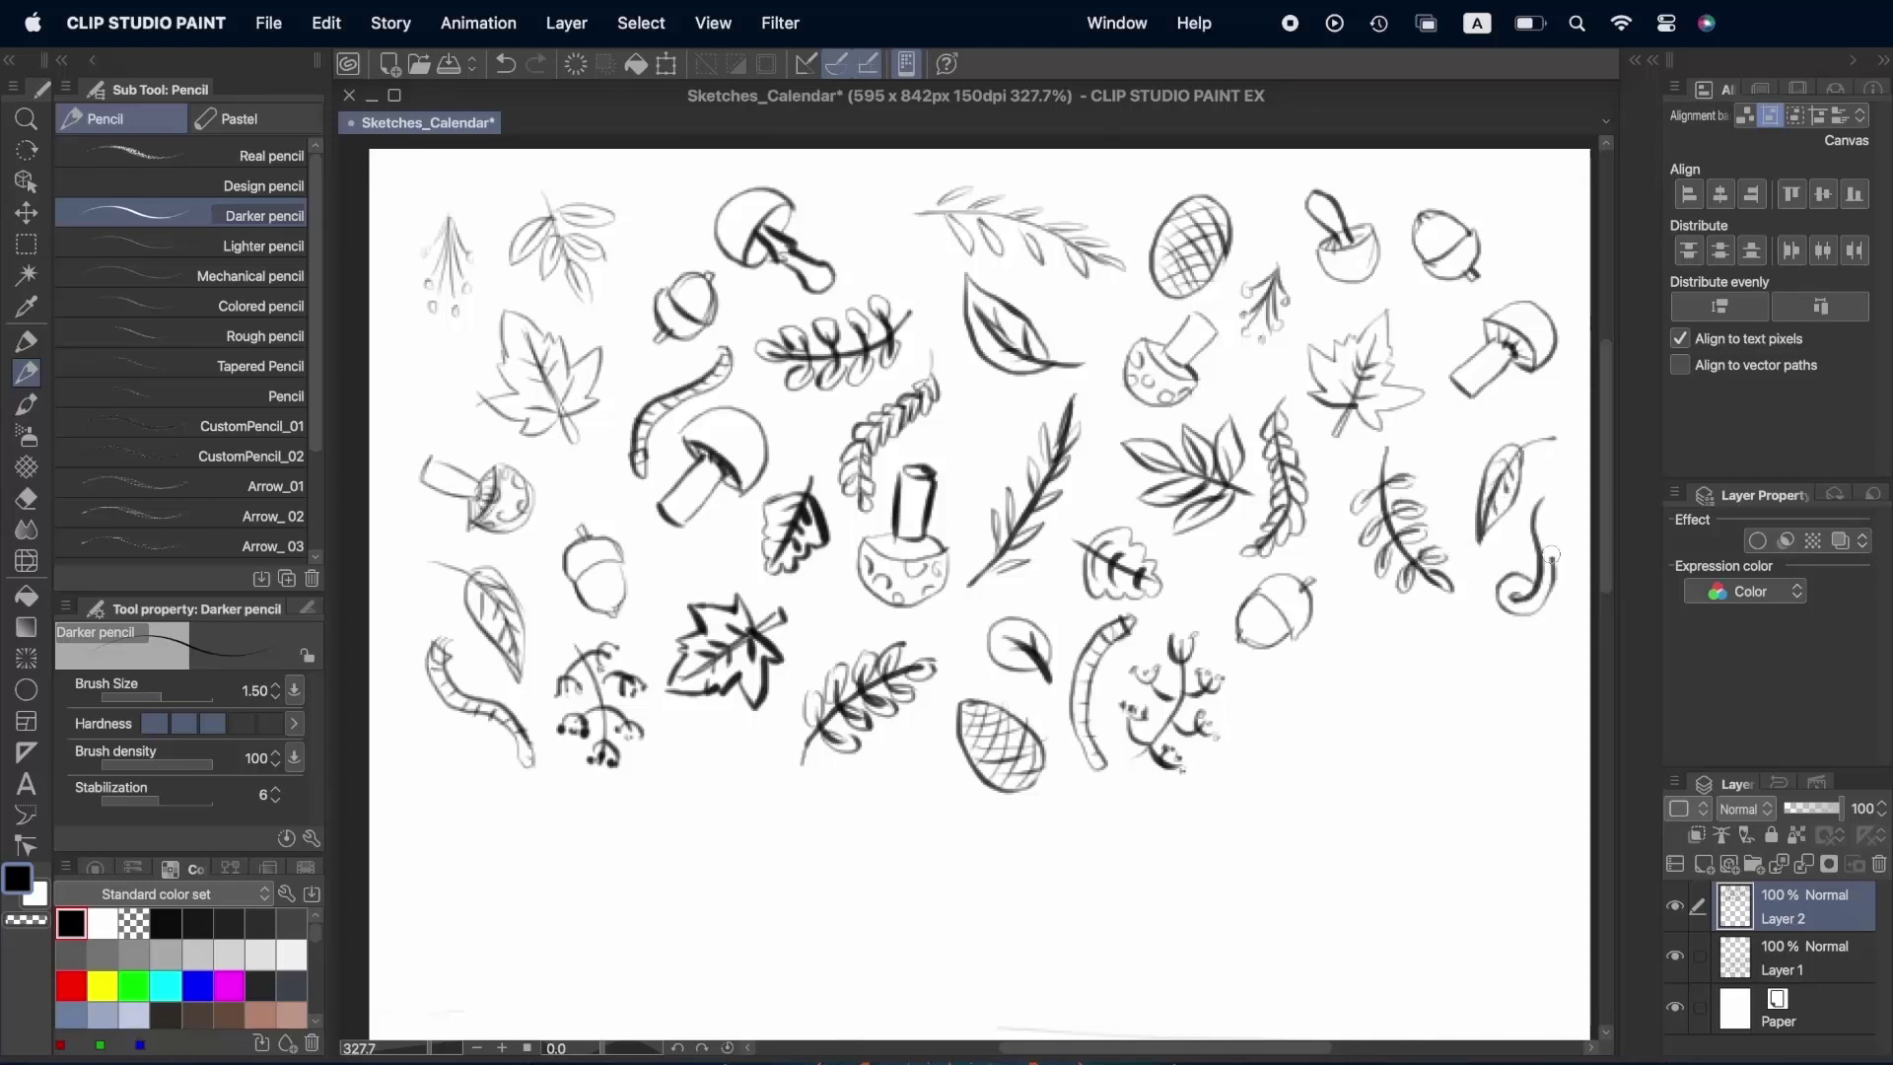
drag(1519, 614, 1503, 603)
drag(1552, 511, 1538, 505)
drag(1550, 577, 1516, 595)
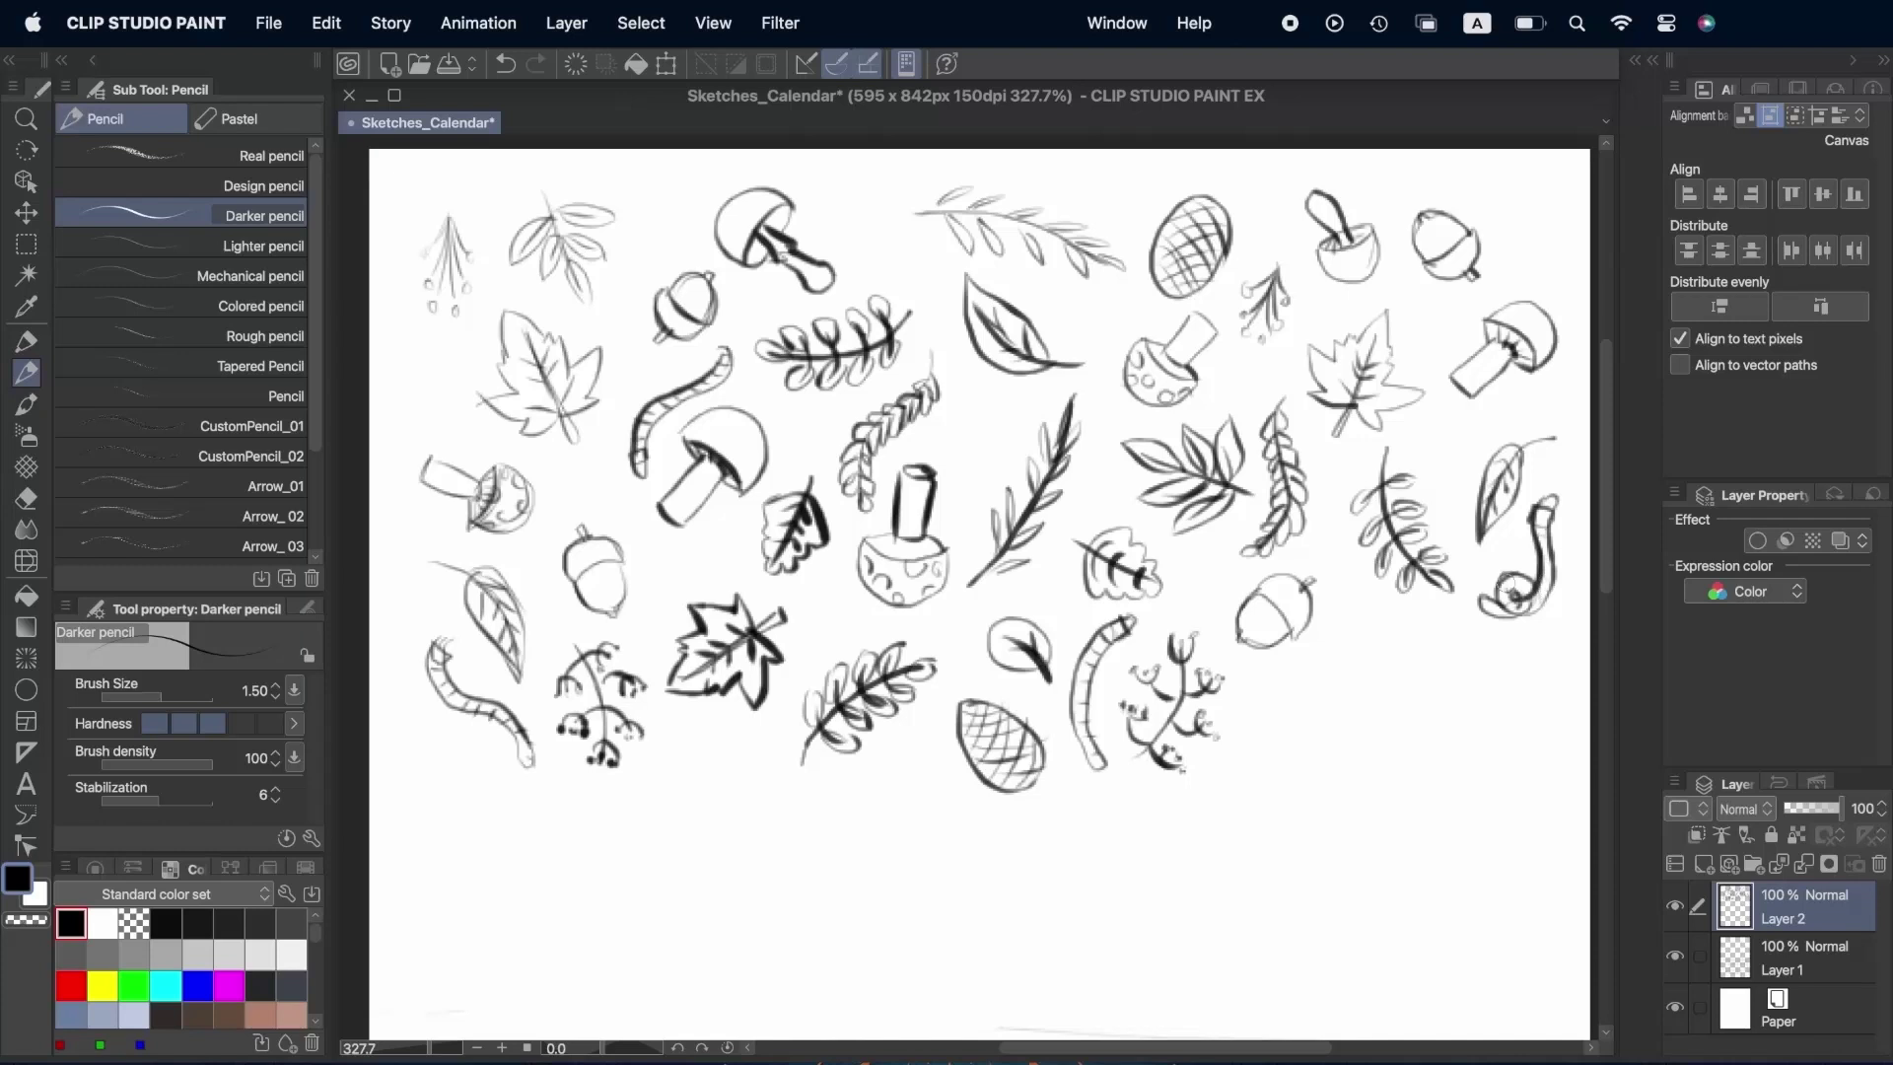
drag(1519, 662, 1461, 735)
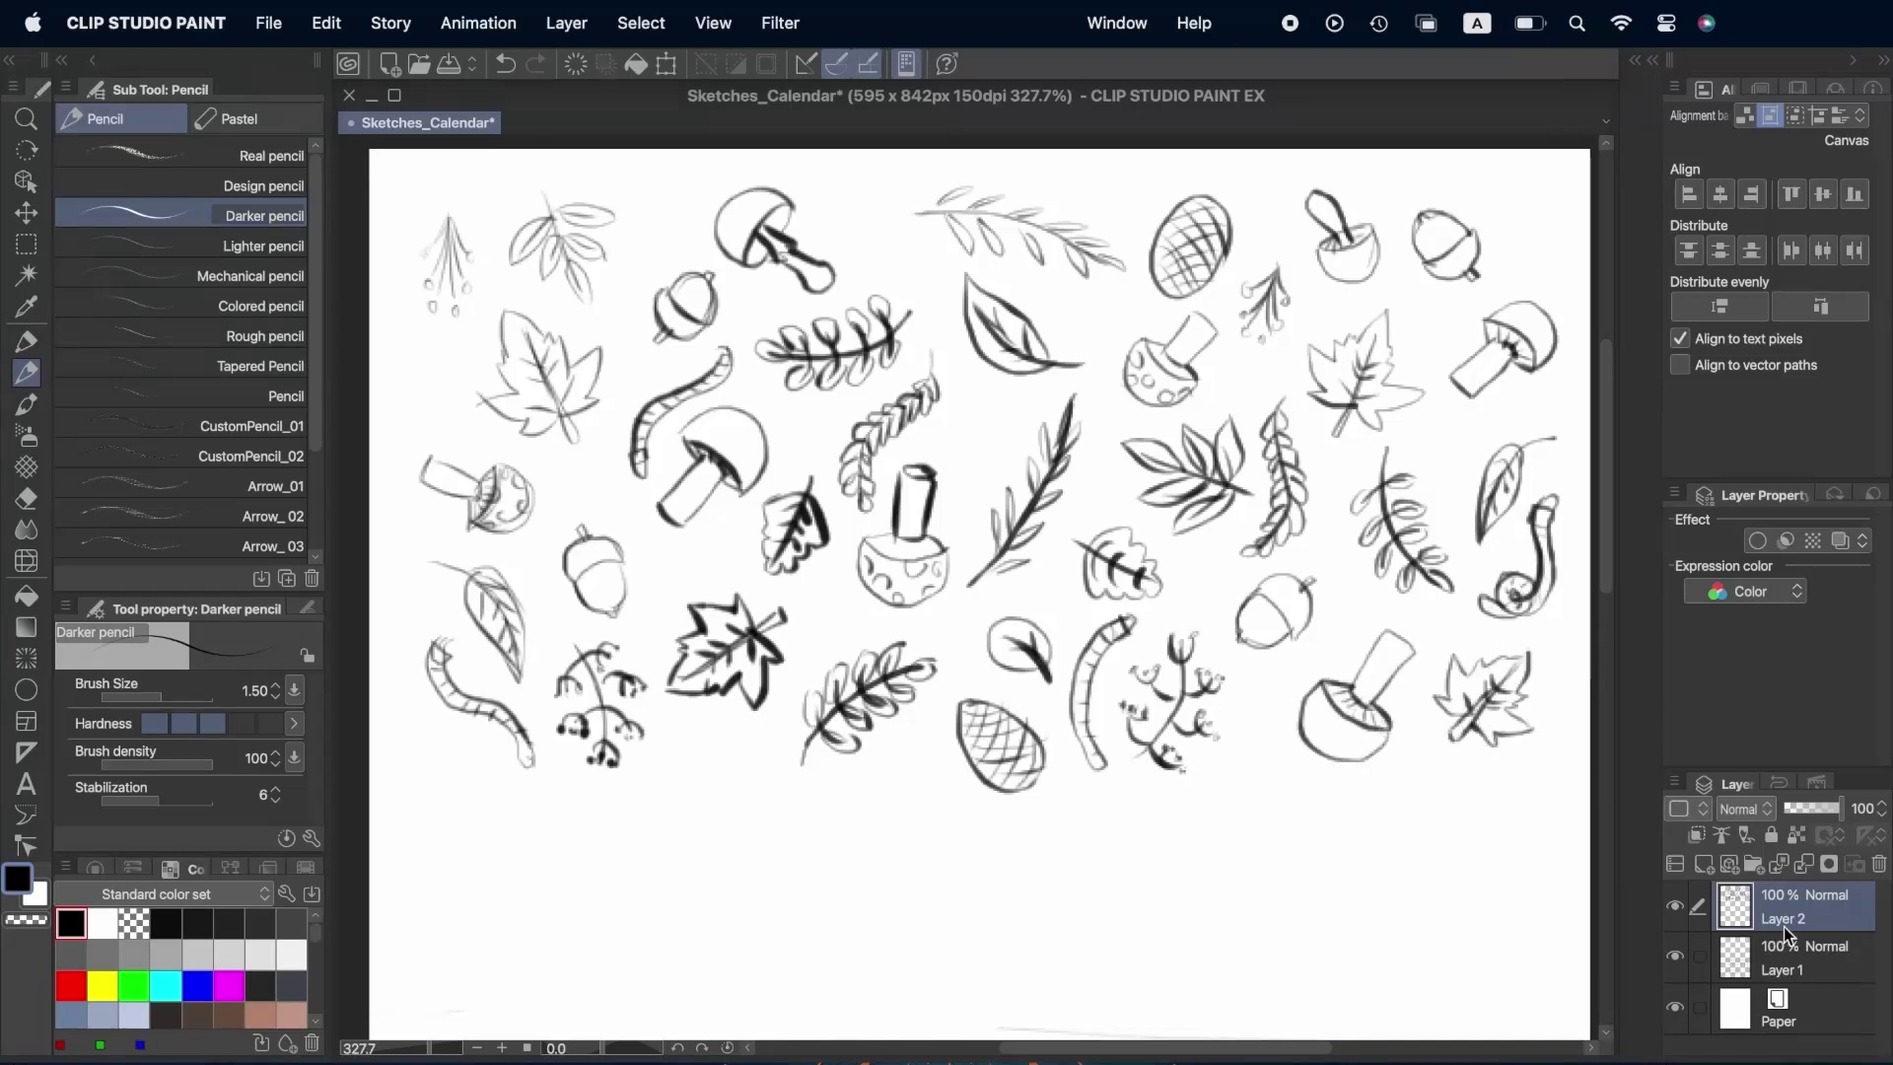
Sketch fruit doodles across the page on the new layer.
drag(538, 262, 434, 295)
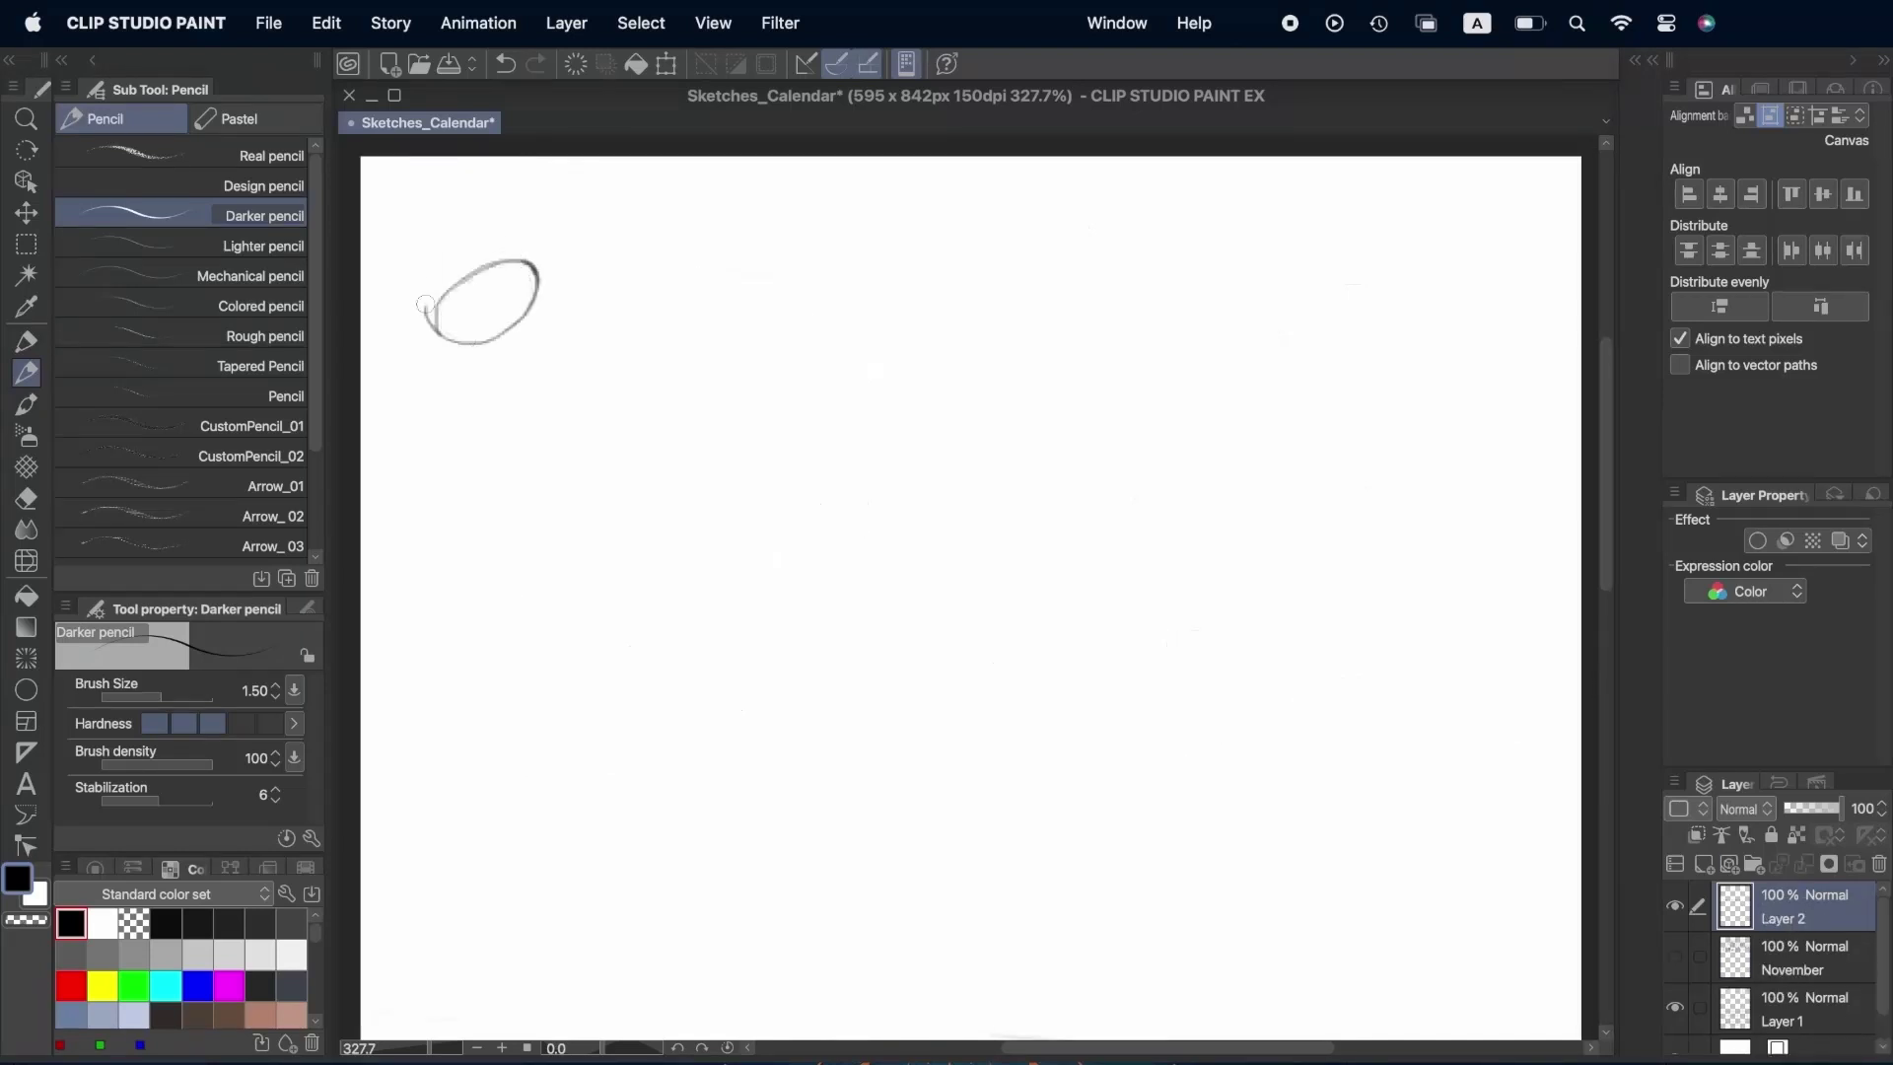
drag(502, 690, 424, 750)
drag(739, 645, 606, 690)
mouse_move(1341, 423)
mouse_down()
mouse_move(1344, 481)
mouse_move(1222, 591)
mouse_move(1095, 197)
mouse_move(1001, 440)
mouse_up()
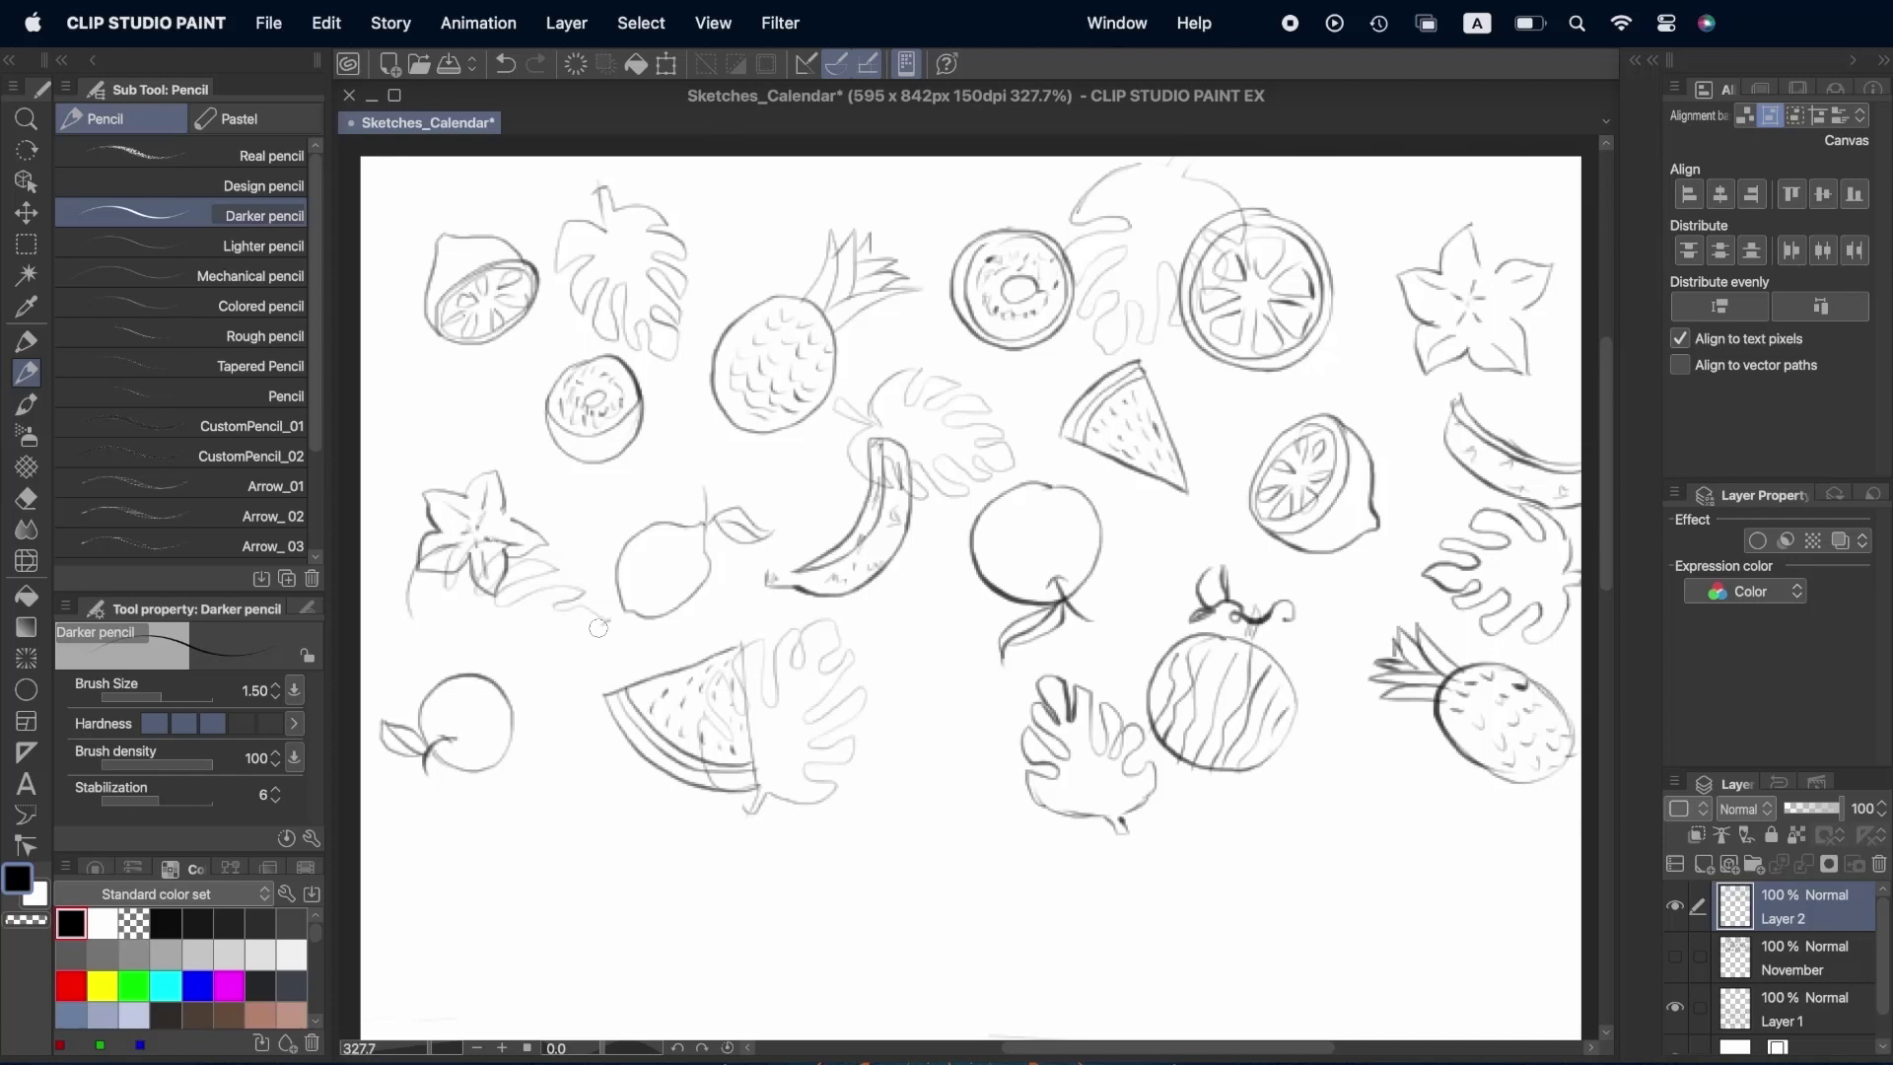
Scroll down to a blank area of the page for the colour palette.
scroll(411, 616, down, 1)
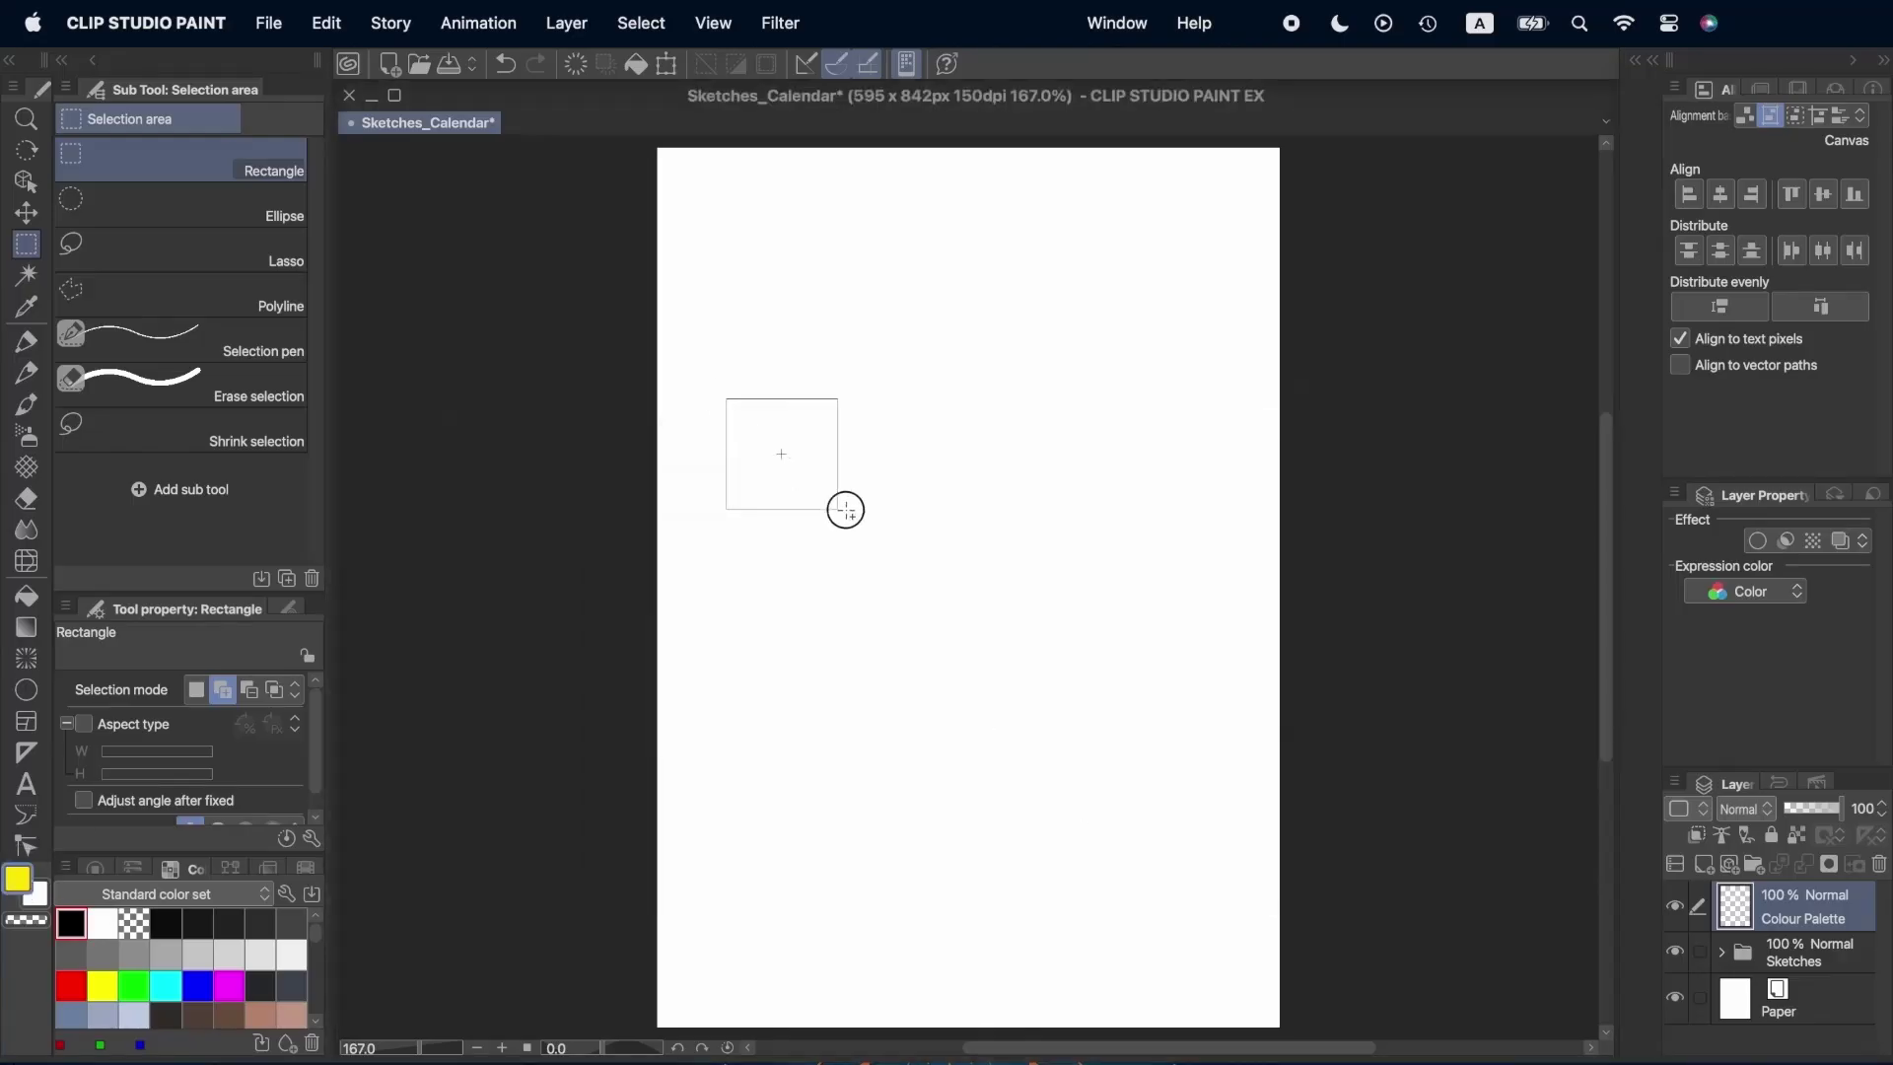
Fill the first square yellow and a second square beside it light blue.
drag(845, 510, 845, 510)
click(553, 582)
click(17, 877)
click(858, 663)
click(789, 592)
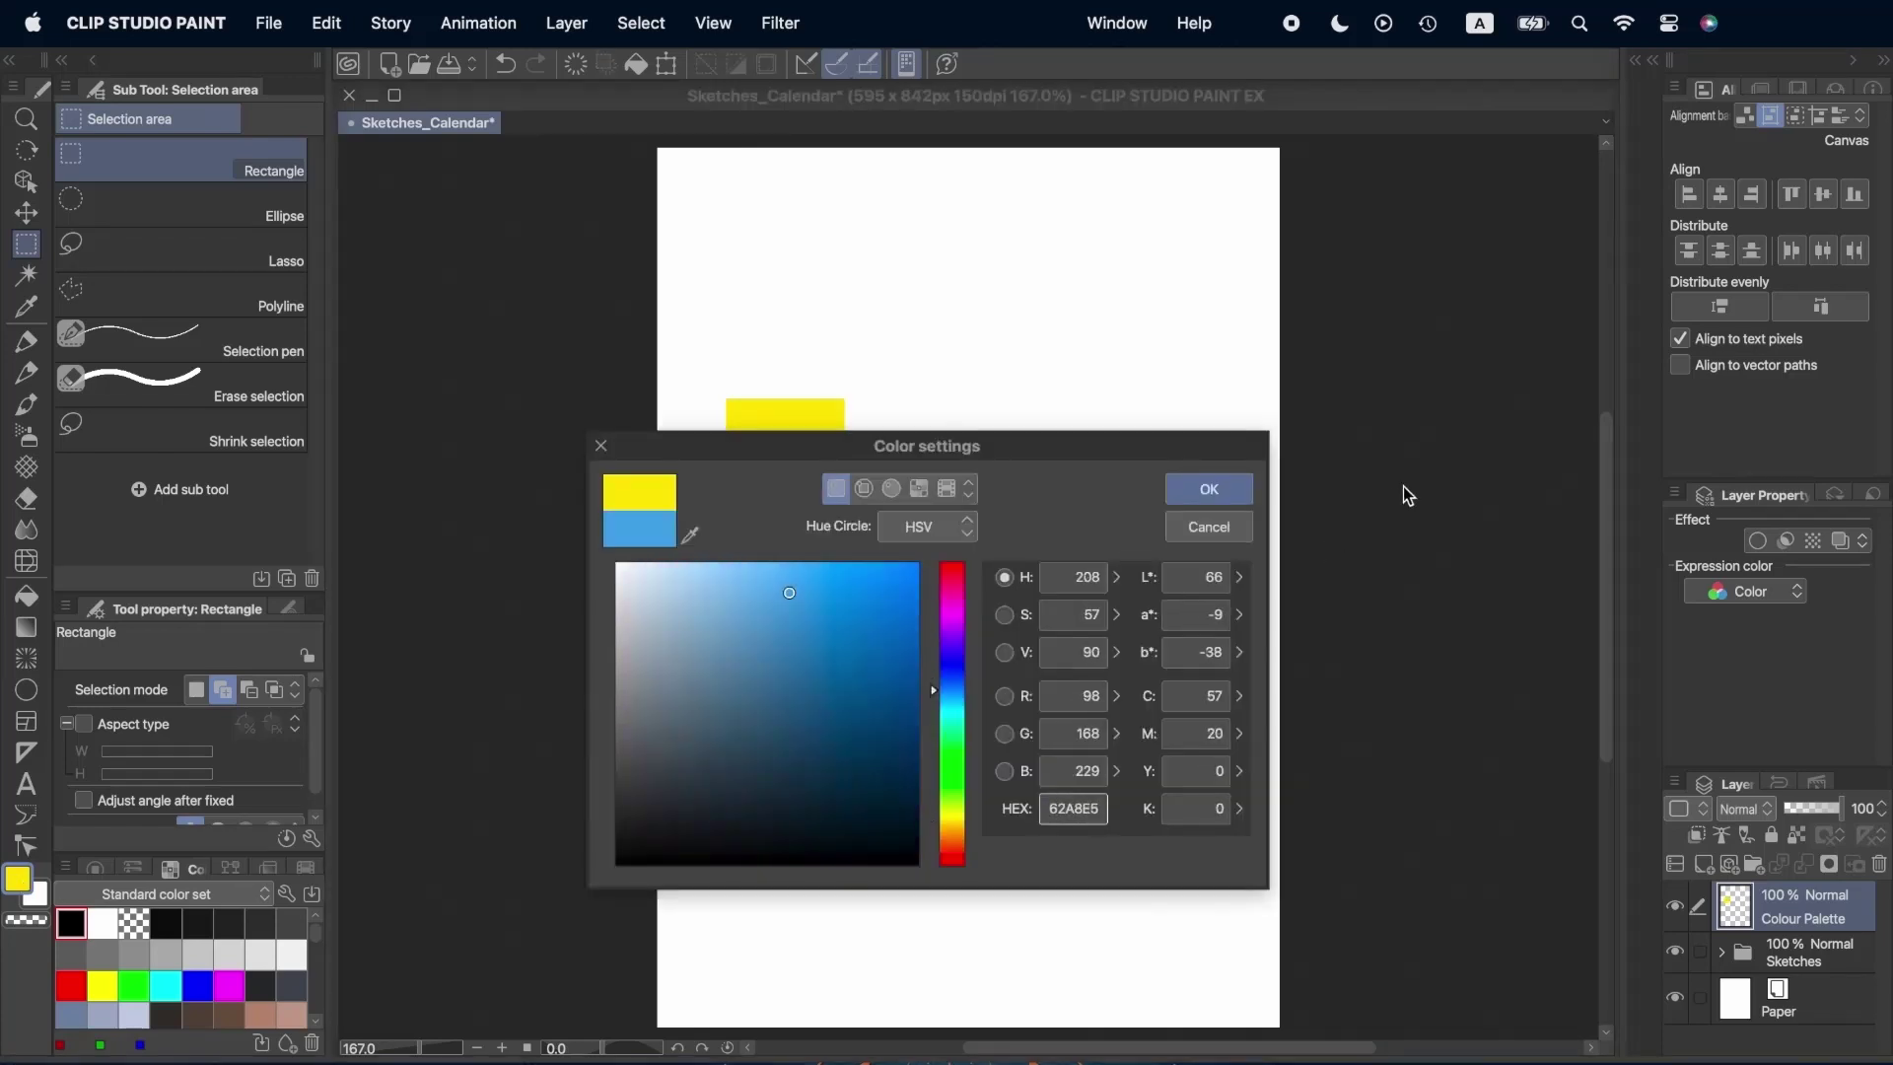
click(1209, 489)
drag(853, 403, 969, 520)
key(alt+Delete)
key(ctrl+d)
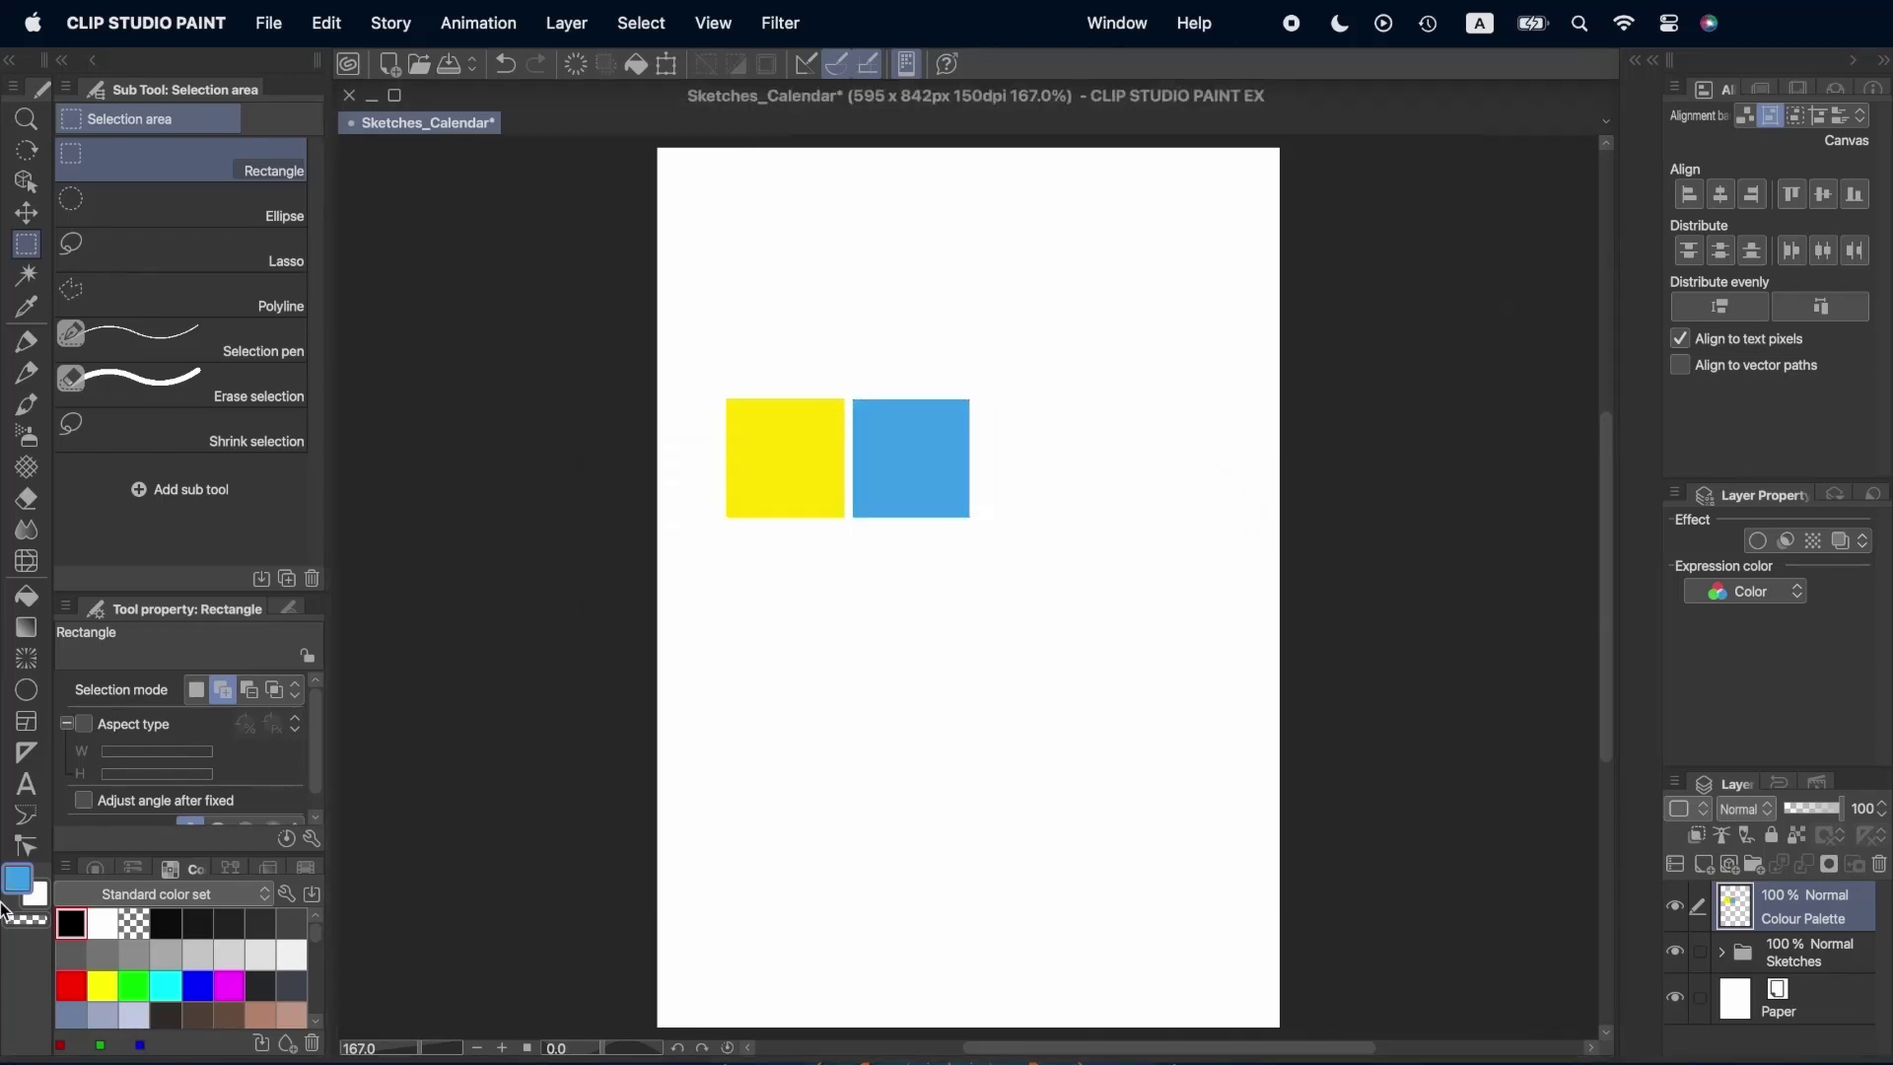
Fill a third square beside the blue one with pink EC008C.
click(16, 878)
double_click(1072, 808)
key(BackSpace)
text(EC008C)
key(Return)
drag(979, 399, 1105, 517)
key(alt+Delete)
key(ctrl+d)
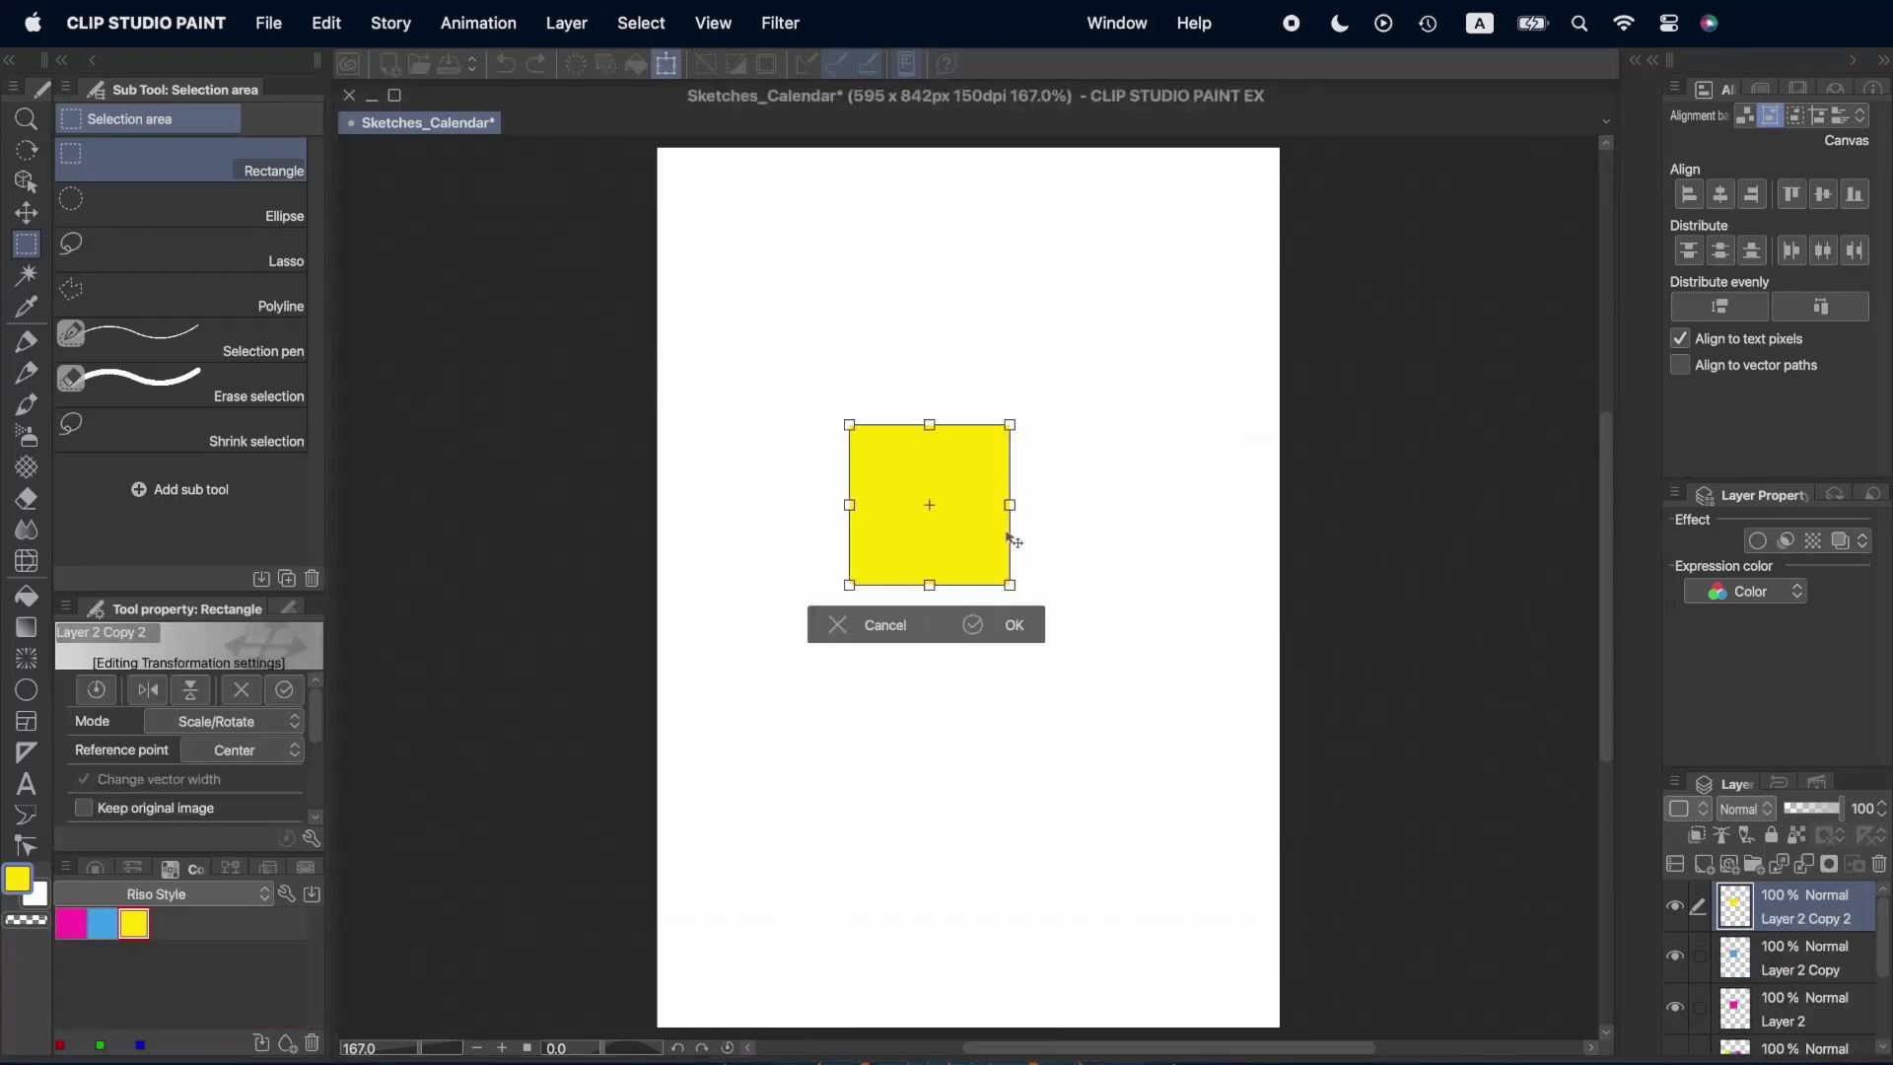
Shift the yellow and pink squares so all three colours overlap.
drag(1006, 541, 938, 478)
key(Return)
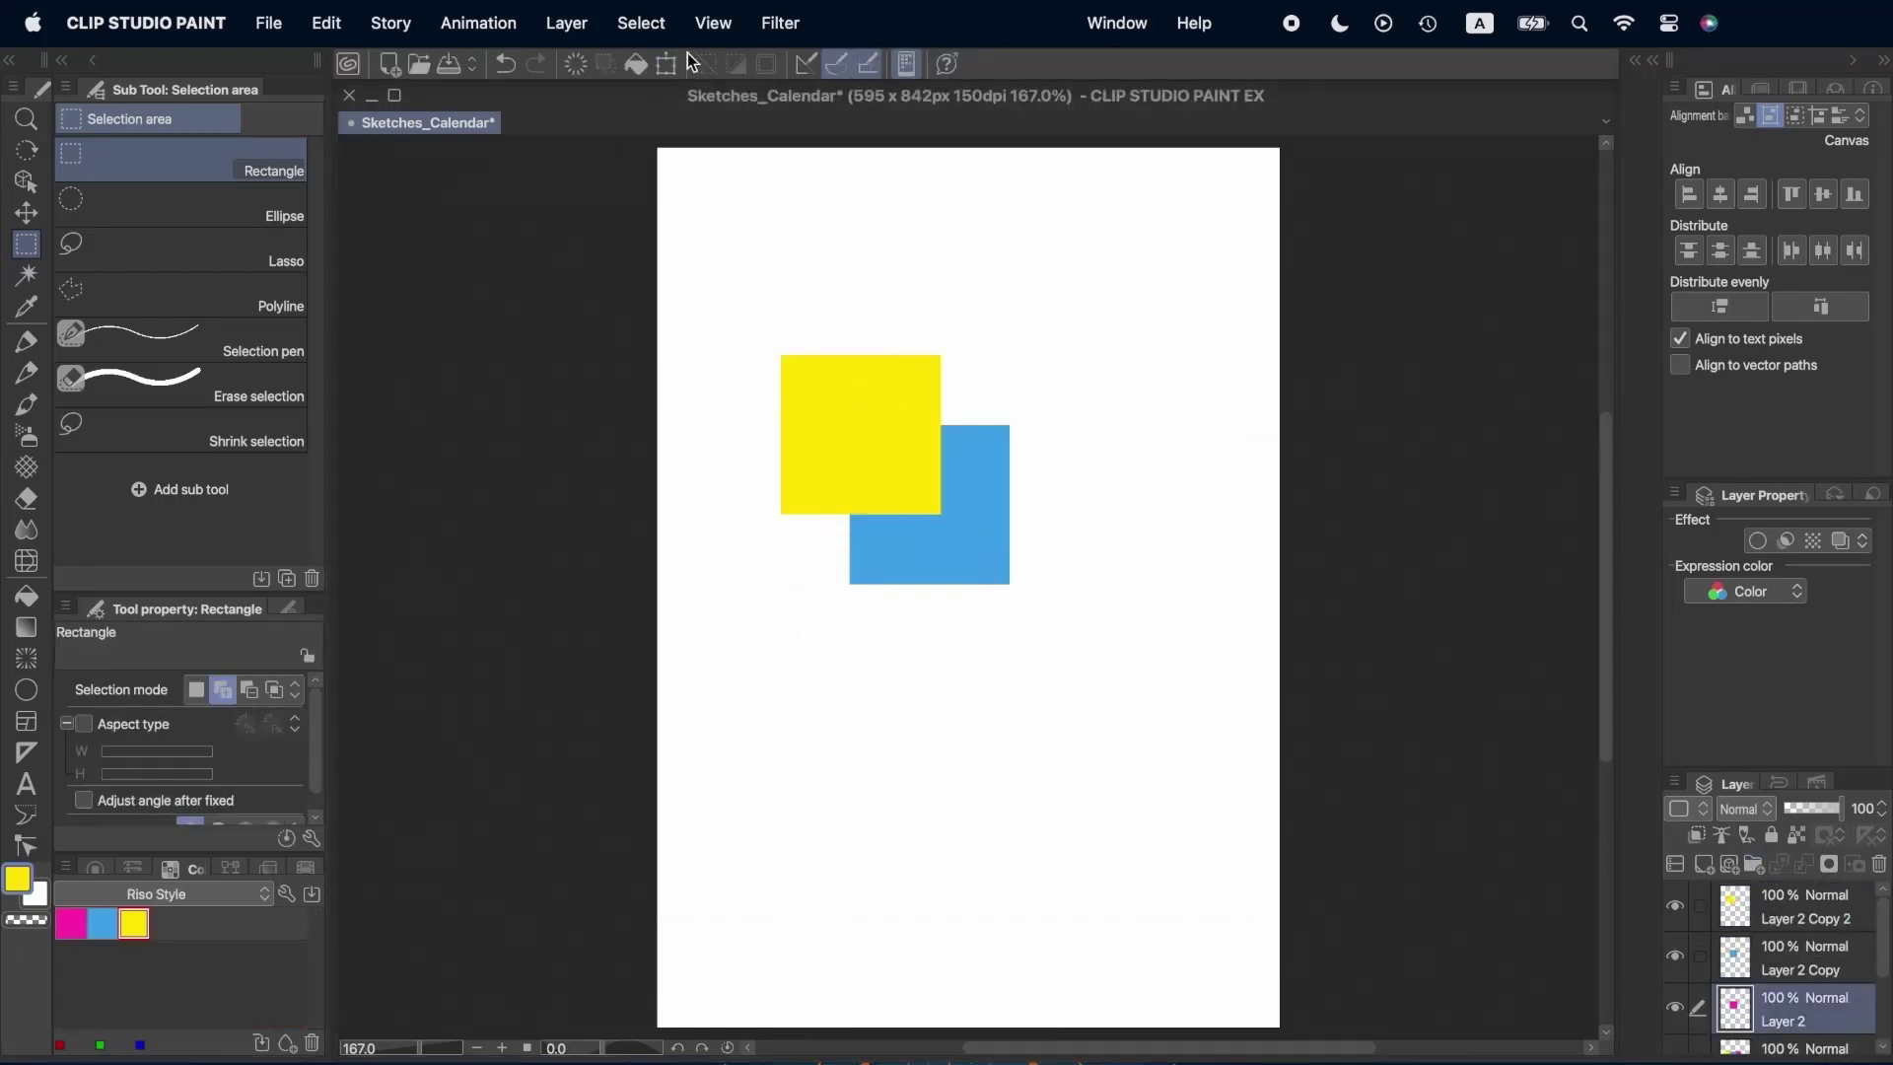
click(667, 63)
drag(976, 592, 1019, 486)
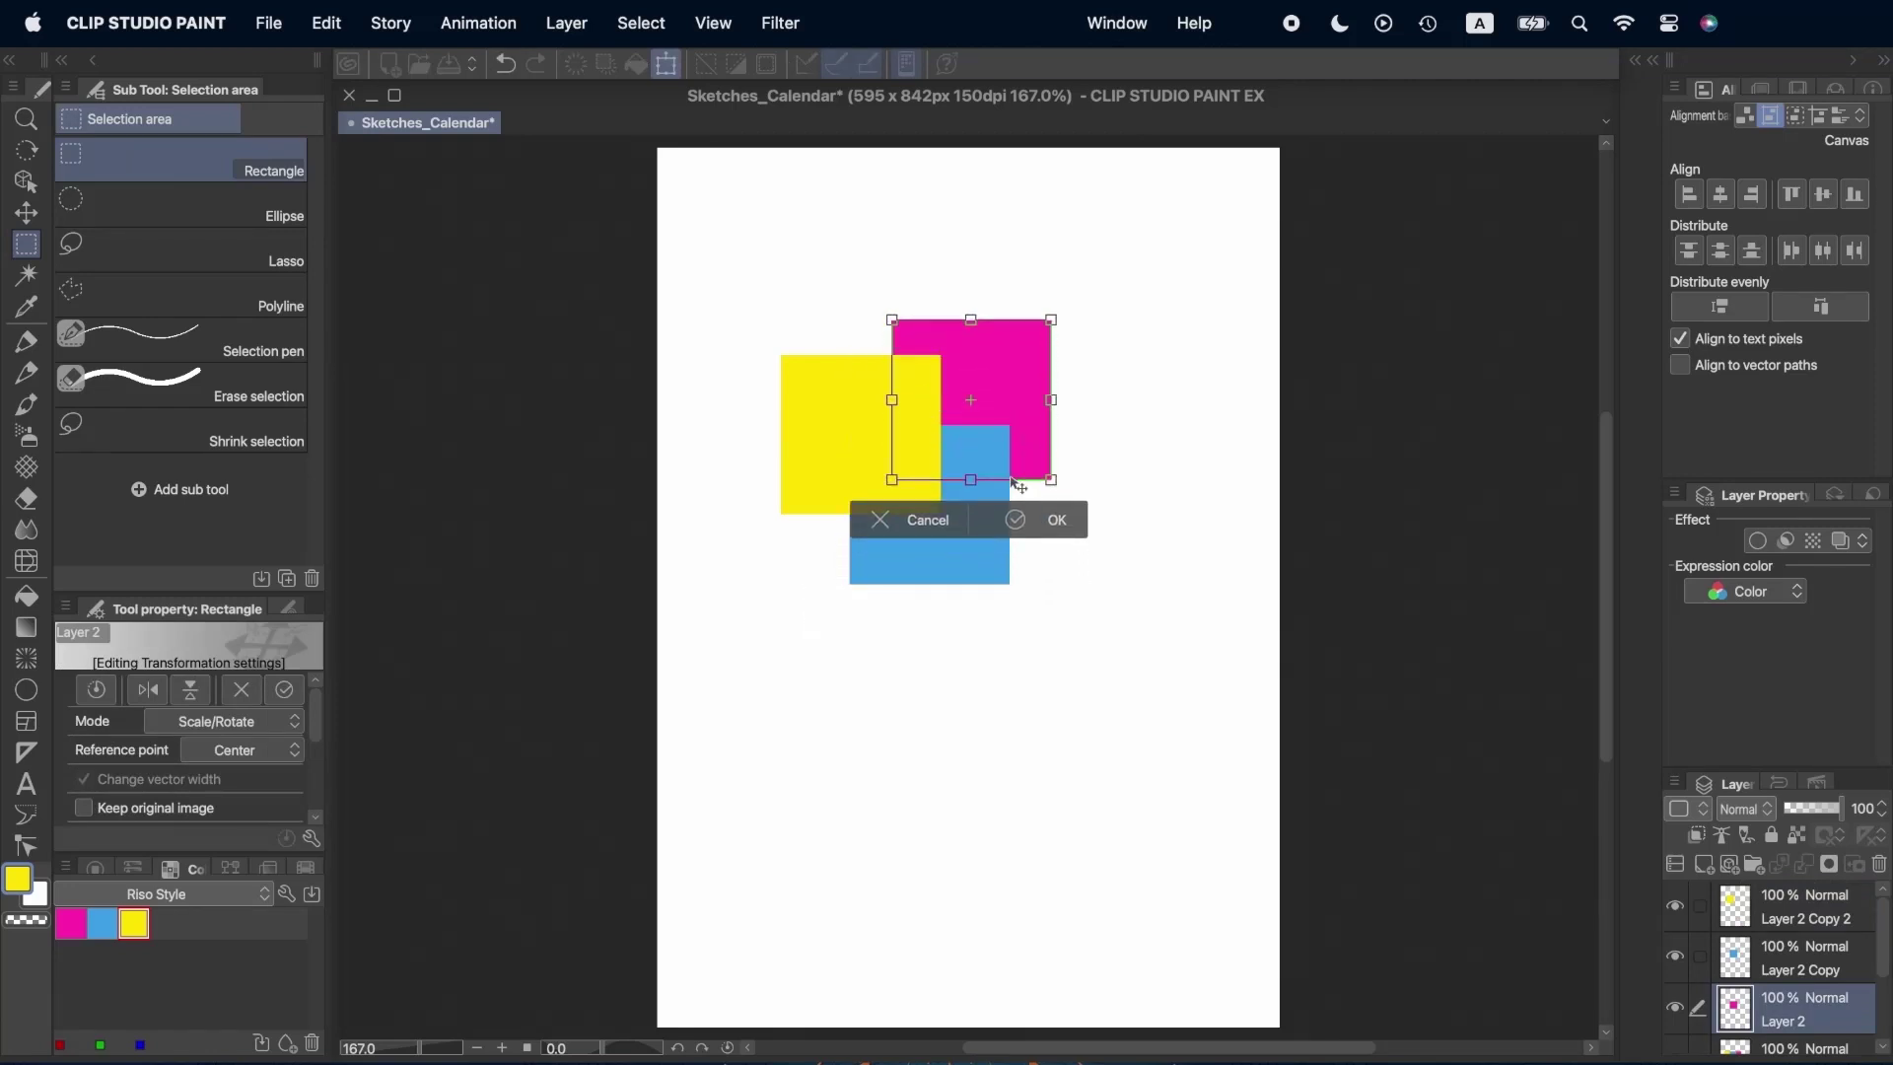
key(Return)
Set the yellow, blue and pink square layers to Multiply.
click(1789, 907)
click(1743, 809)
click(1742, 133)
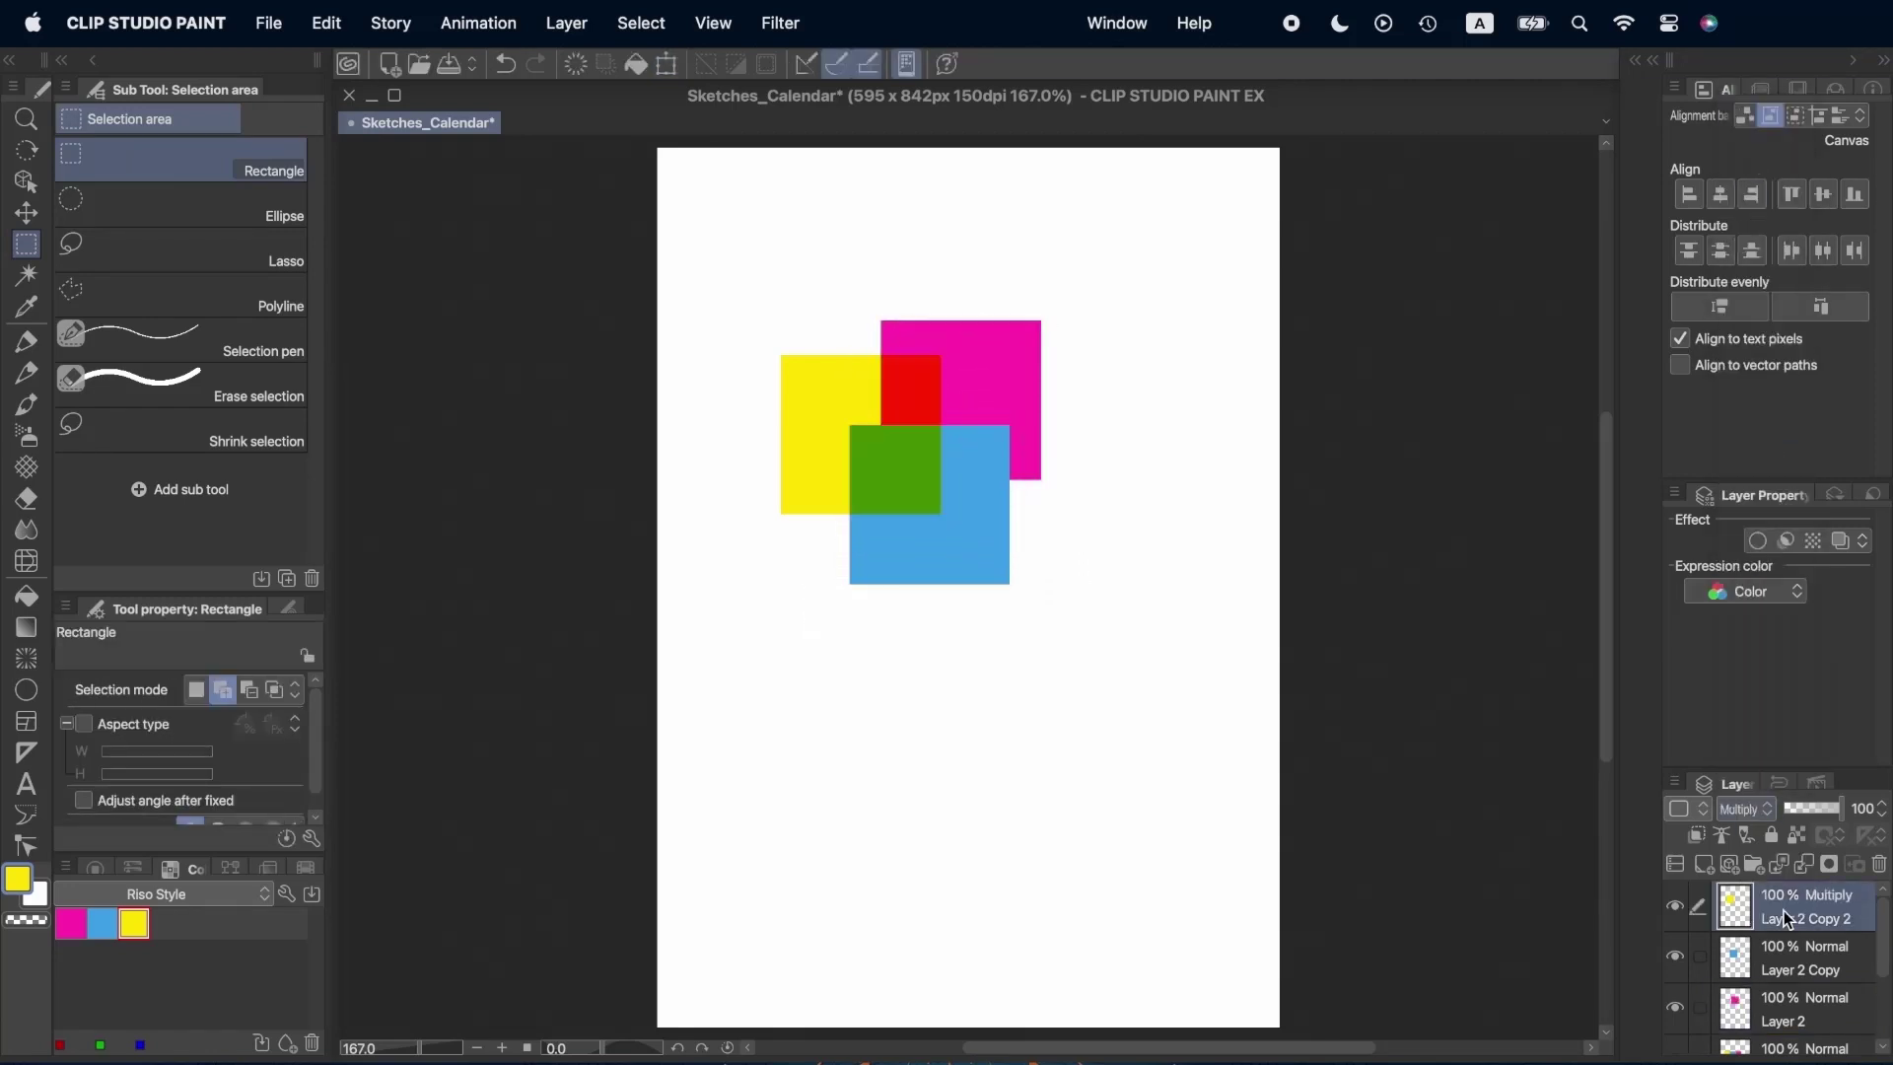
click(1789, 958)
click(1743, 808)
click(1743, 156)
click(1790, 1008)
click(1743, 808)
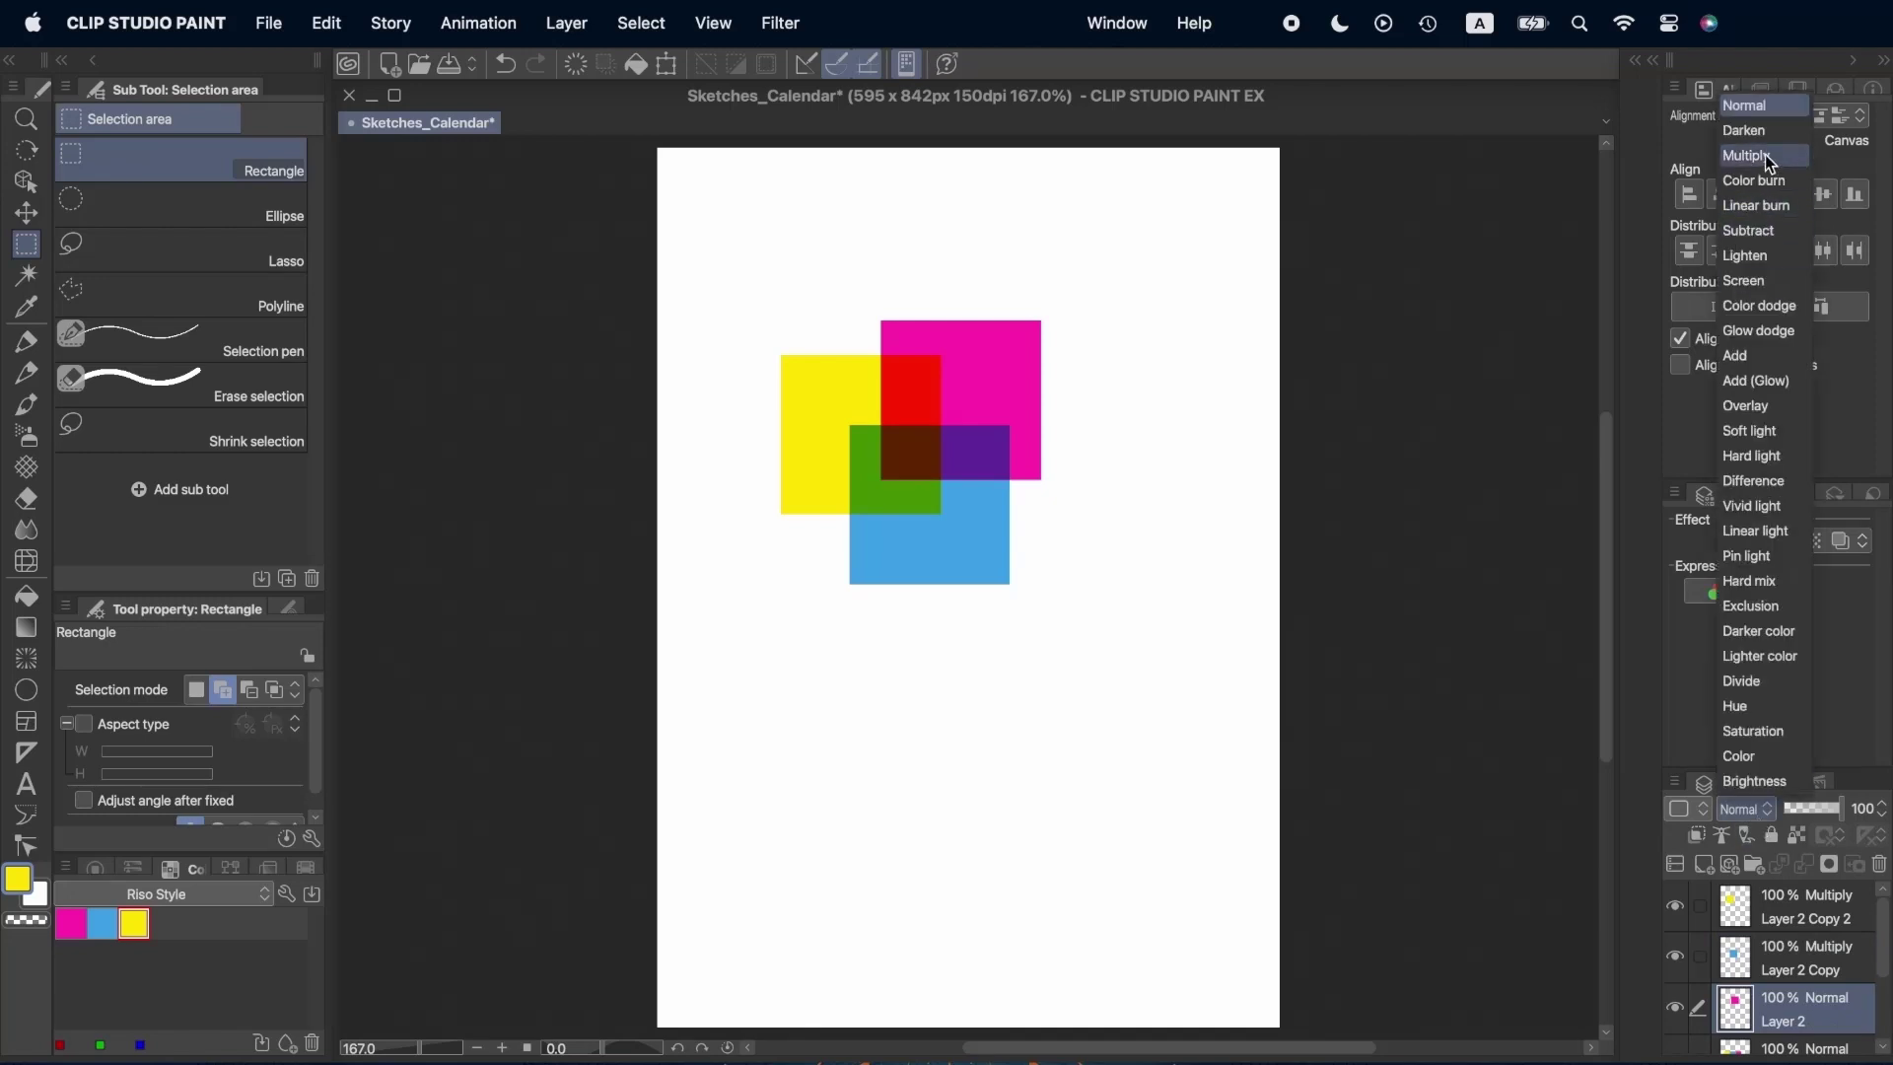
click(1743, 156)
Add a black square on a new Multiply layer over the overlapping colours.
click(1704, 864)
drag(846, 356, 1015, 526)
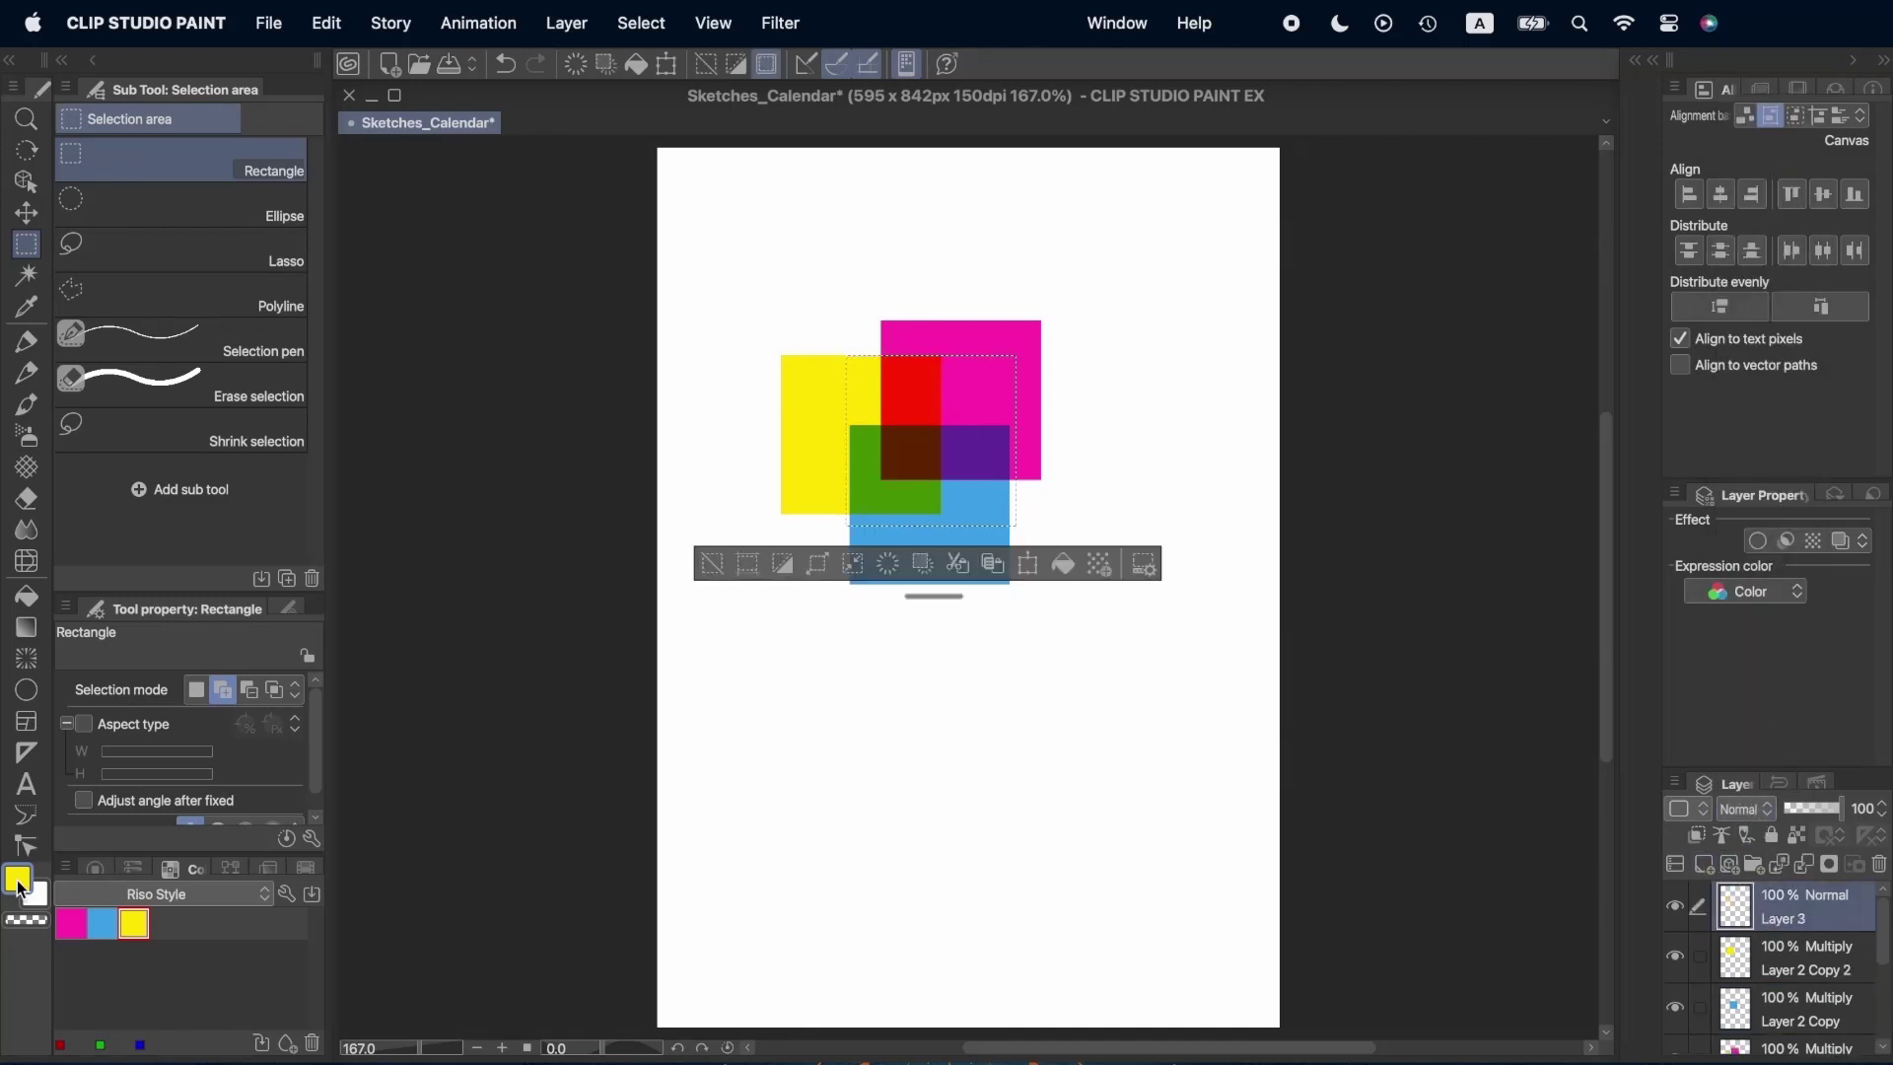
click(17, 879)
click(618, 828)
click(1206, 488)
key(alt+BackSpace)
key(super+d)
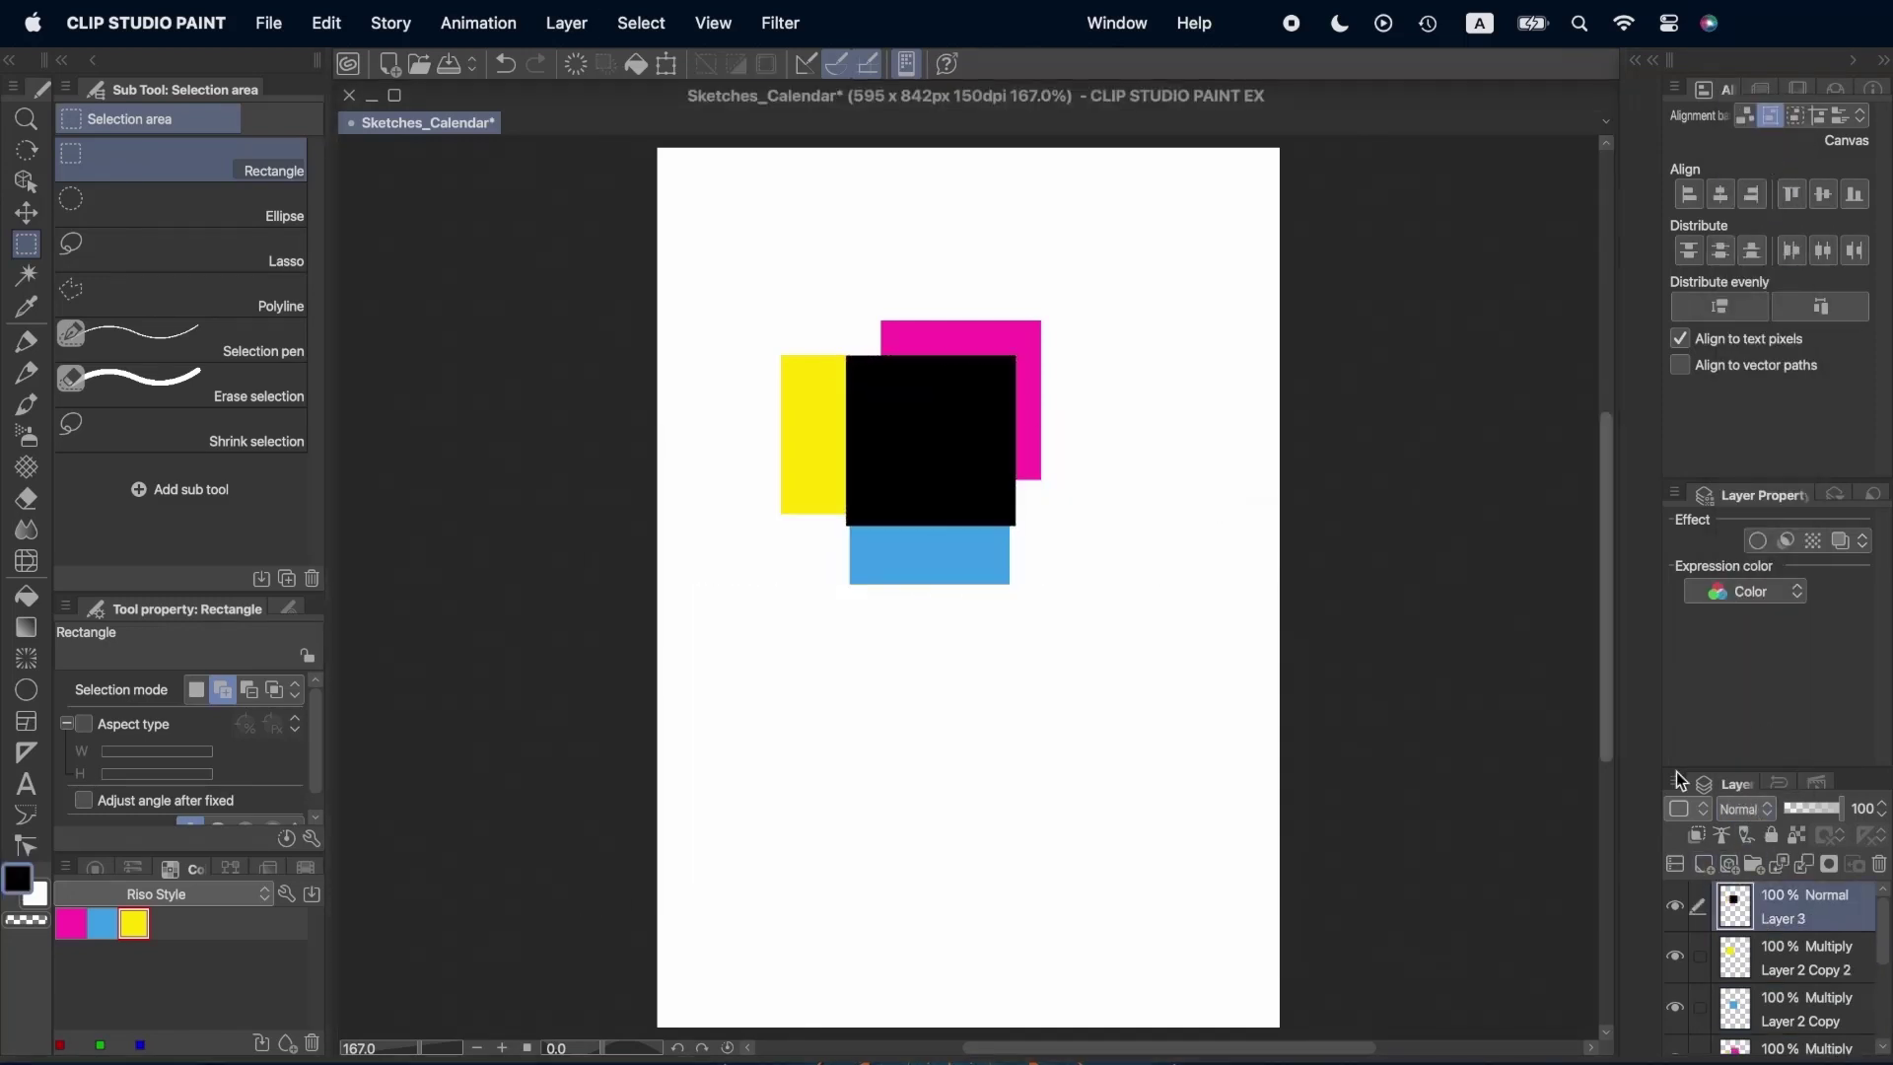
click(1743, 808)
click(1743, 156)
click(71, 923)
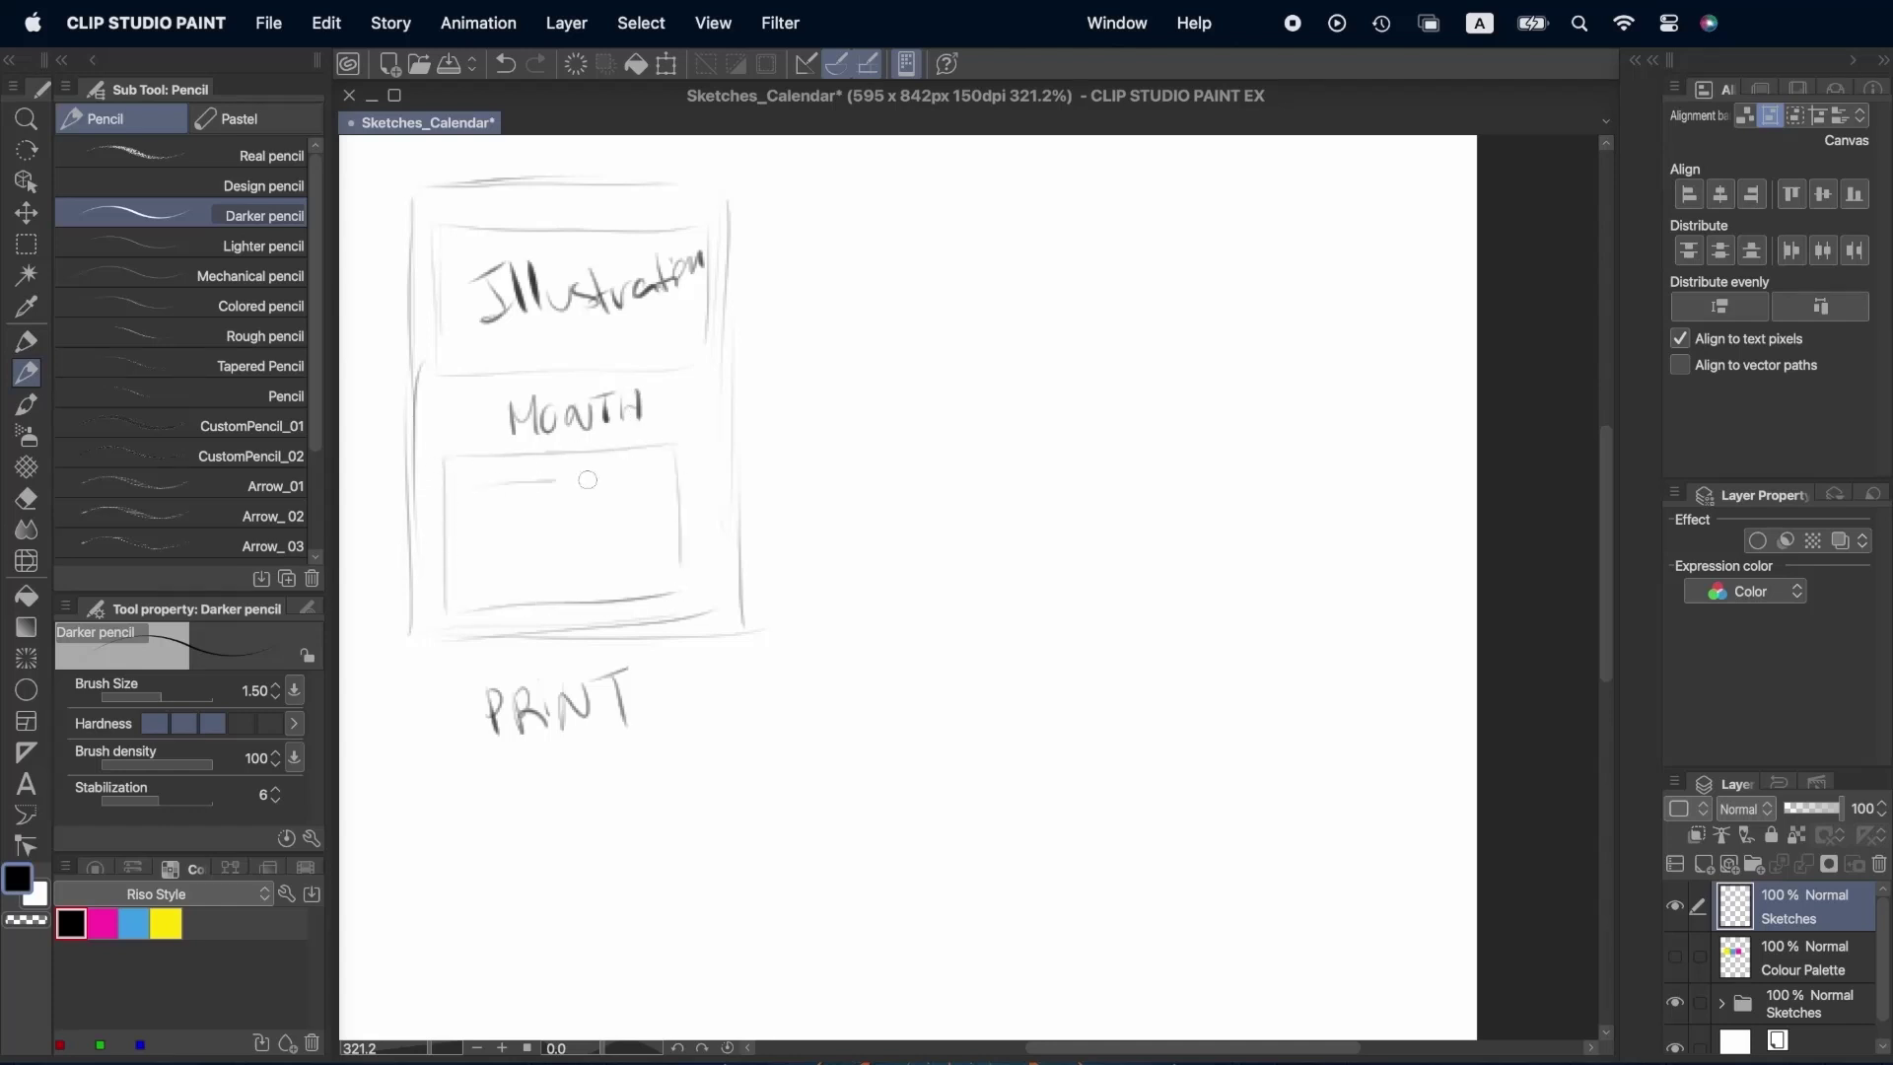
Finish the print layout's DAYS grid lines and lettering.
drag(519, 518, 518, 595)
drag(606, 482, 604, 603)
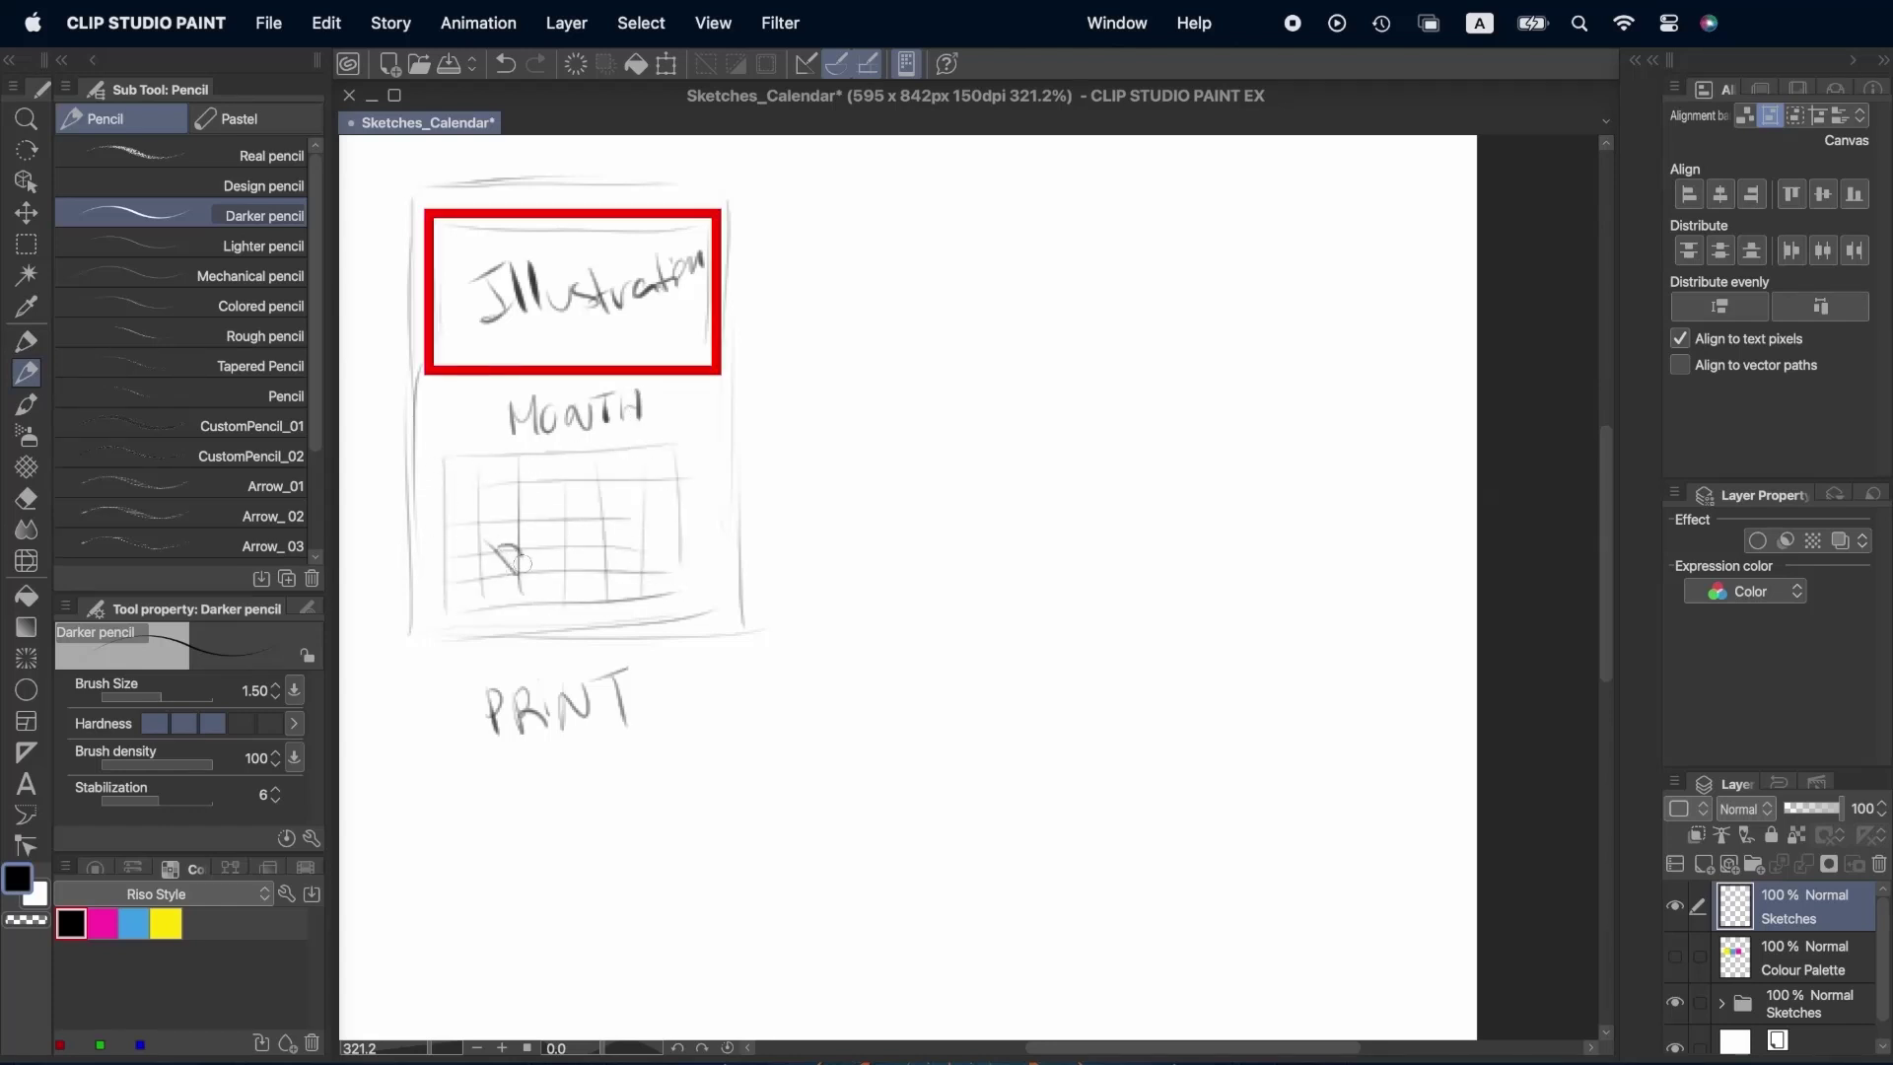
drag(581, 513, 574, 538)
Draw a wide landscape frame and letter DIGITAL beneath it.
mouse_move(930, 557)
mouse_down()
mouse_move(925, 245)
mouse_move(1373, 250)
mouse_up()
mouse_move(1392, 259)
mouse_down()
mouse_move(1378, 567)
mouse_move(912, 590)
mouse_up()
drag(1032, 658, 1029, 708)
mouse_move(1035, 663)
mouse_down()
mouse_move(1047, 702)
mouse_move(1074, 702)
mouse_up()
mouse_move(1096, 680)
mouse_down()
mouse_move(1114, 651)
mouse_move(1185, 655)
mouse_up()
mouse_move(1169, 658)
mouse_down()
mouse_move(1167, 696)
mouse_move(1221, 690)
mouse_up()
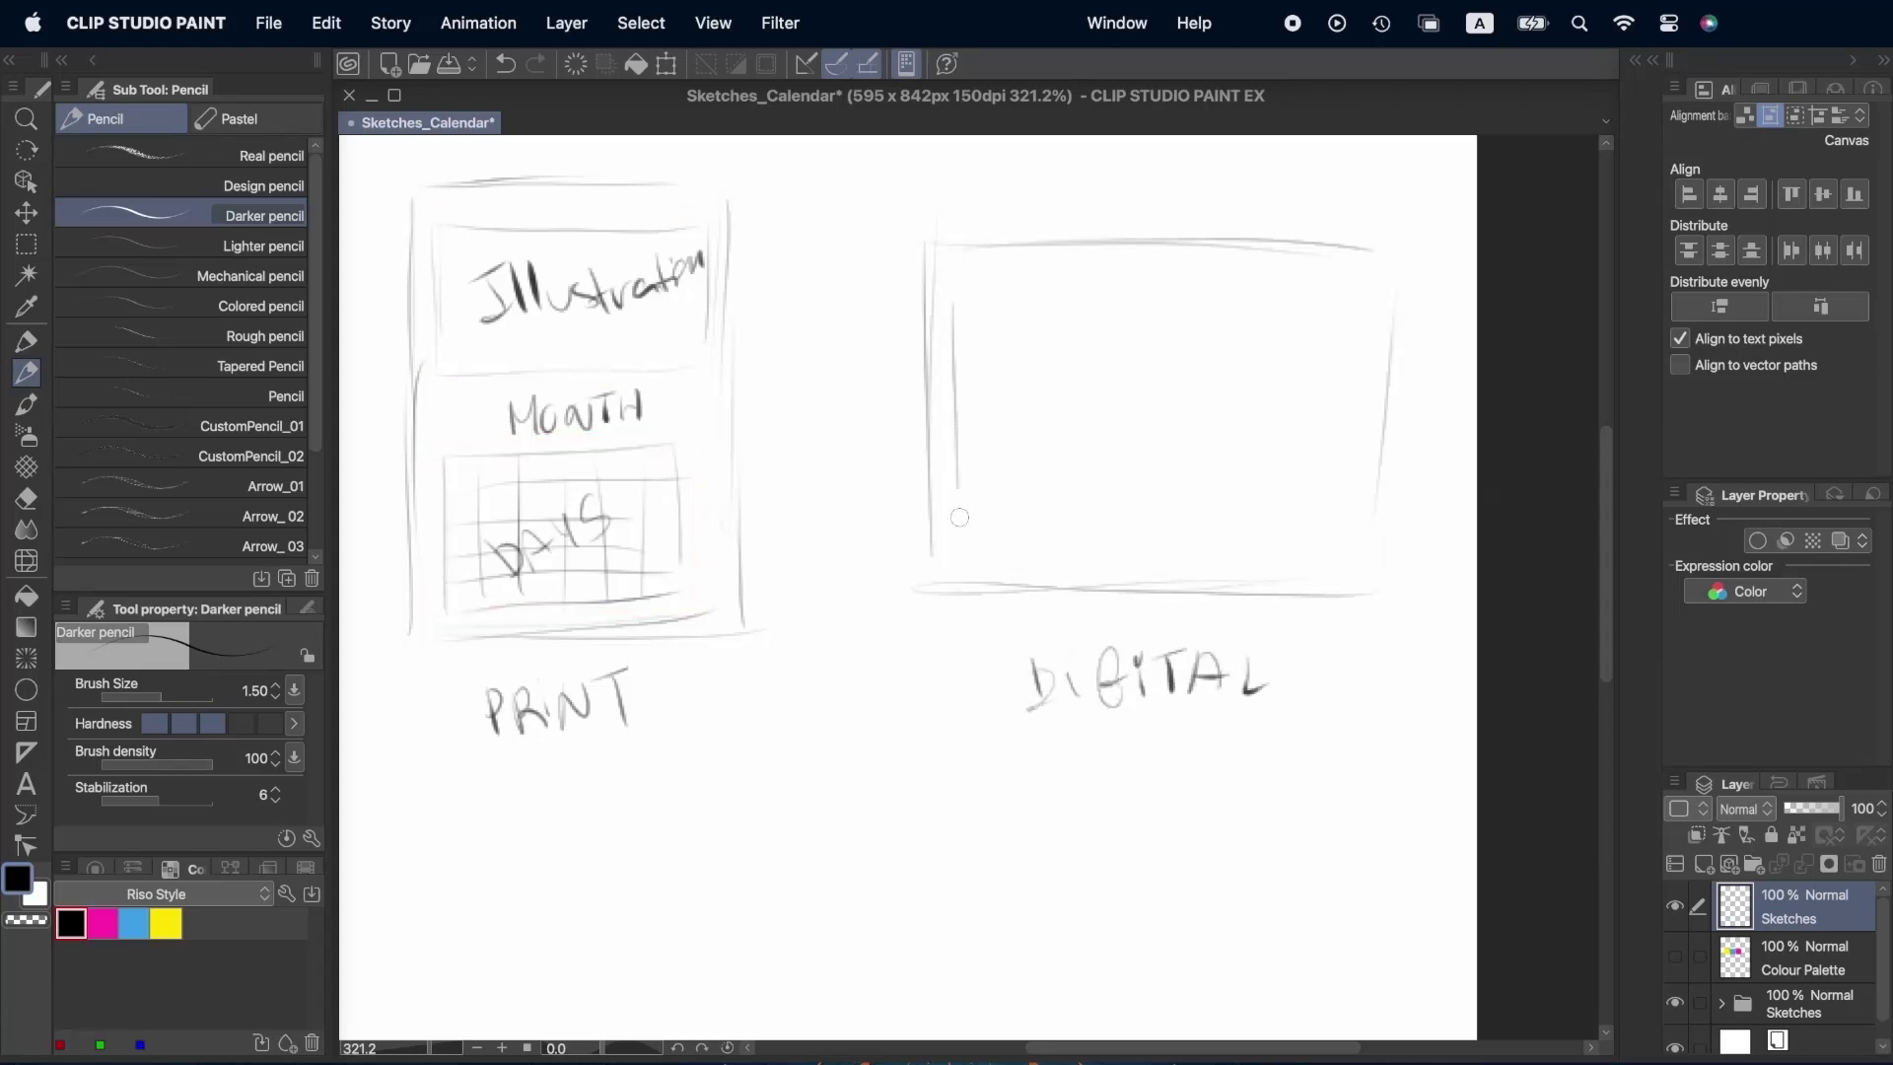
Box in the Illustration panel, outline a right-hand DAYS grid, and letter MONTH vertically.
drag(962, 547, 1119, 545)
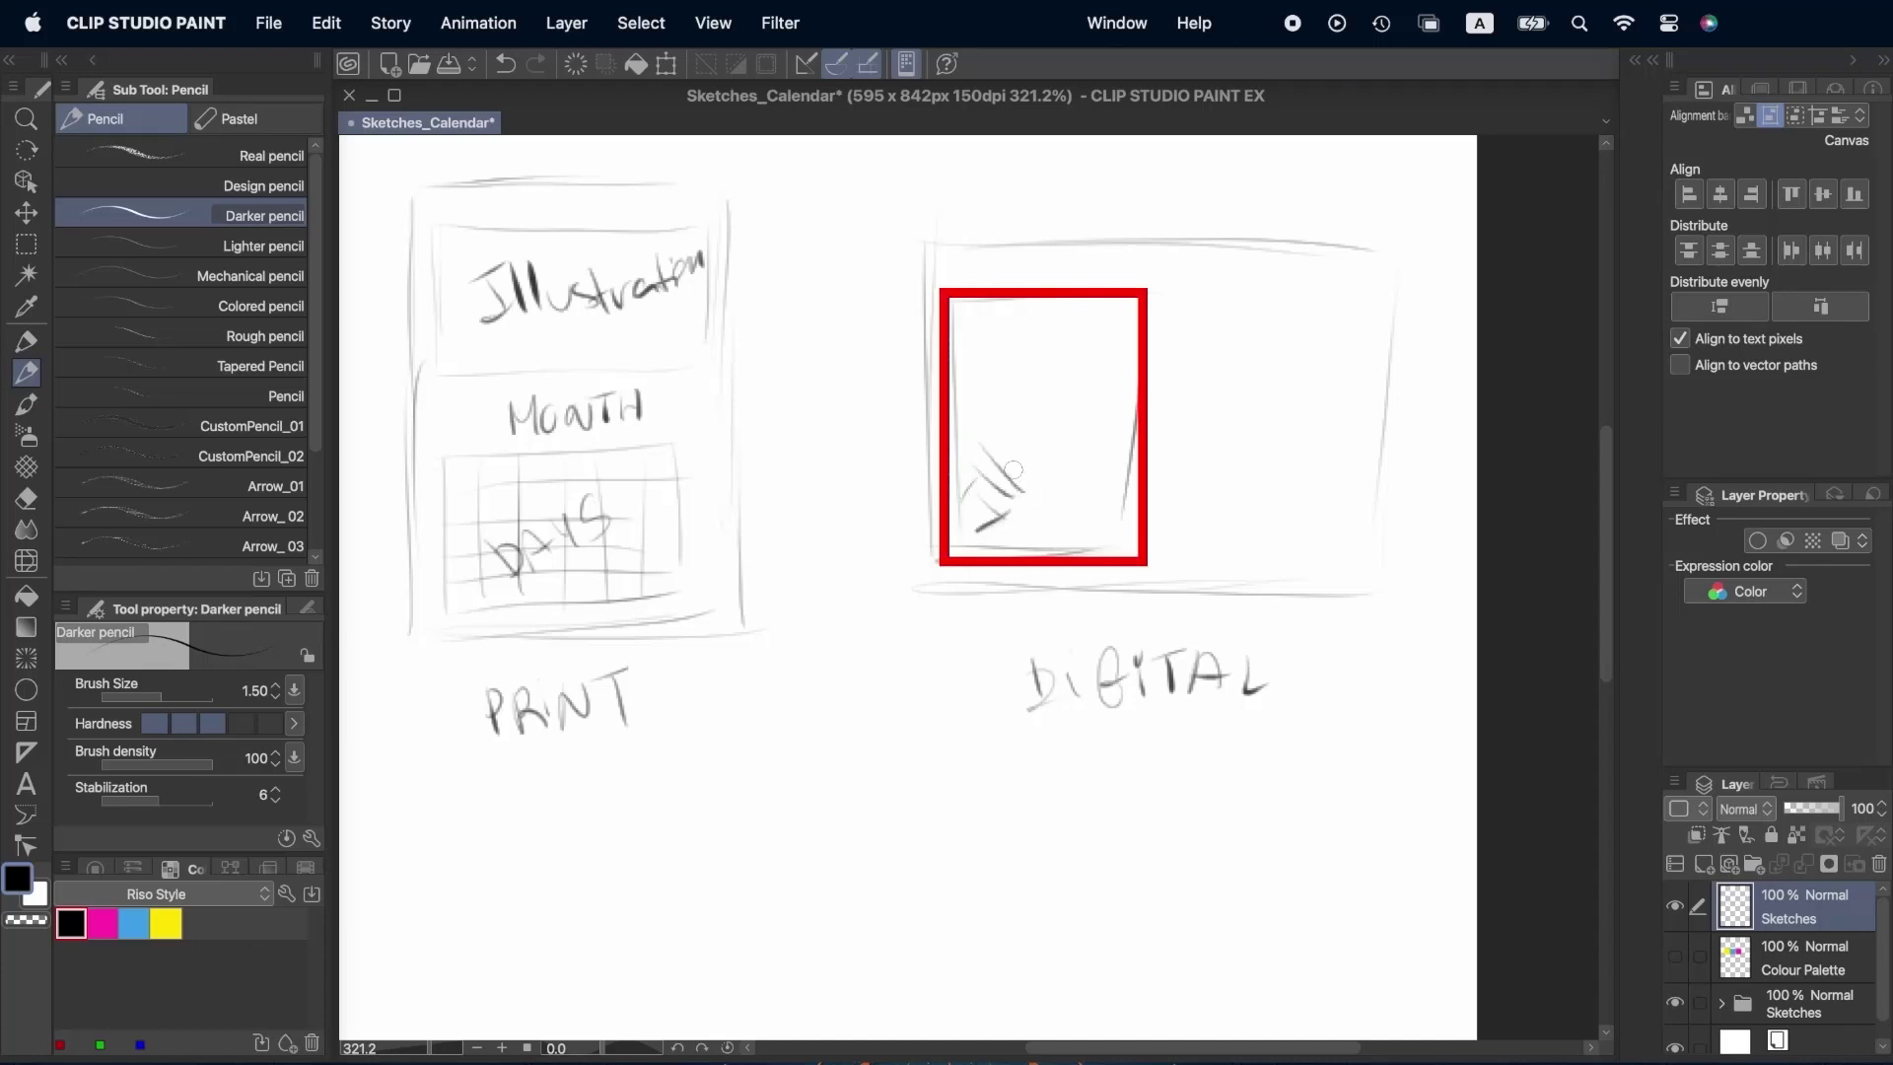
drag(1057, 426, 1075, 407)
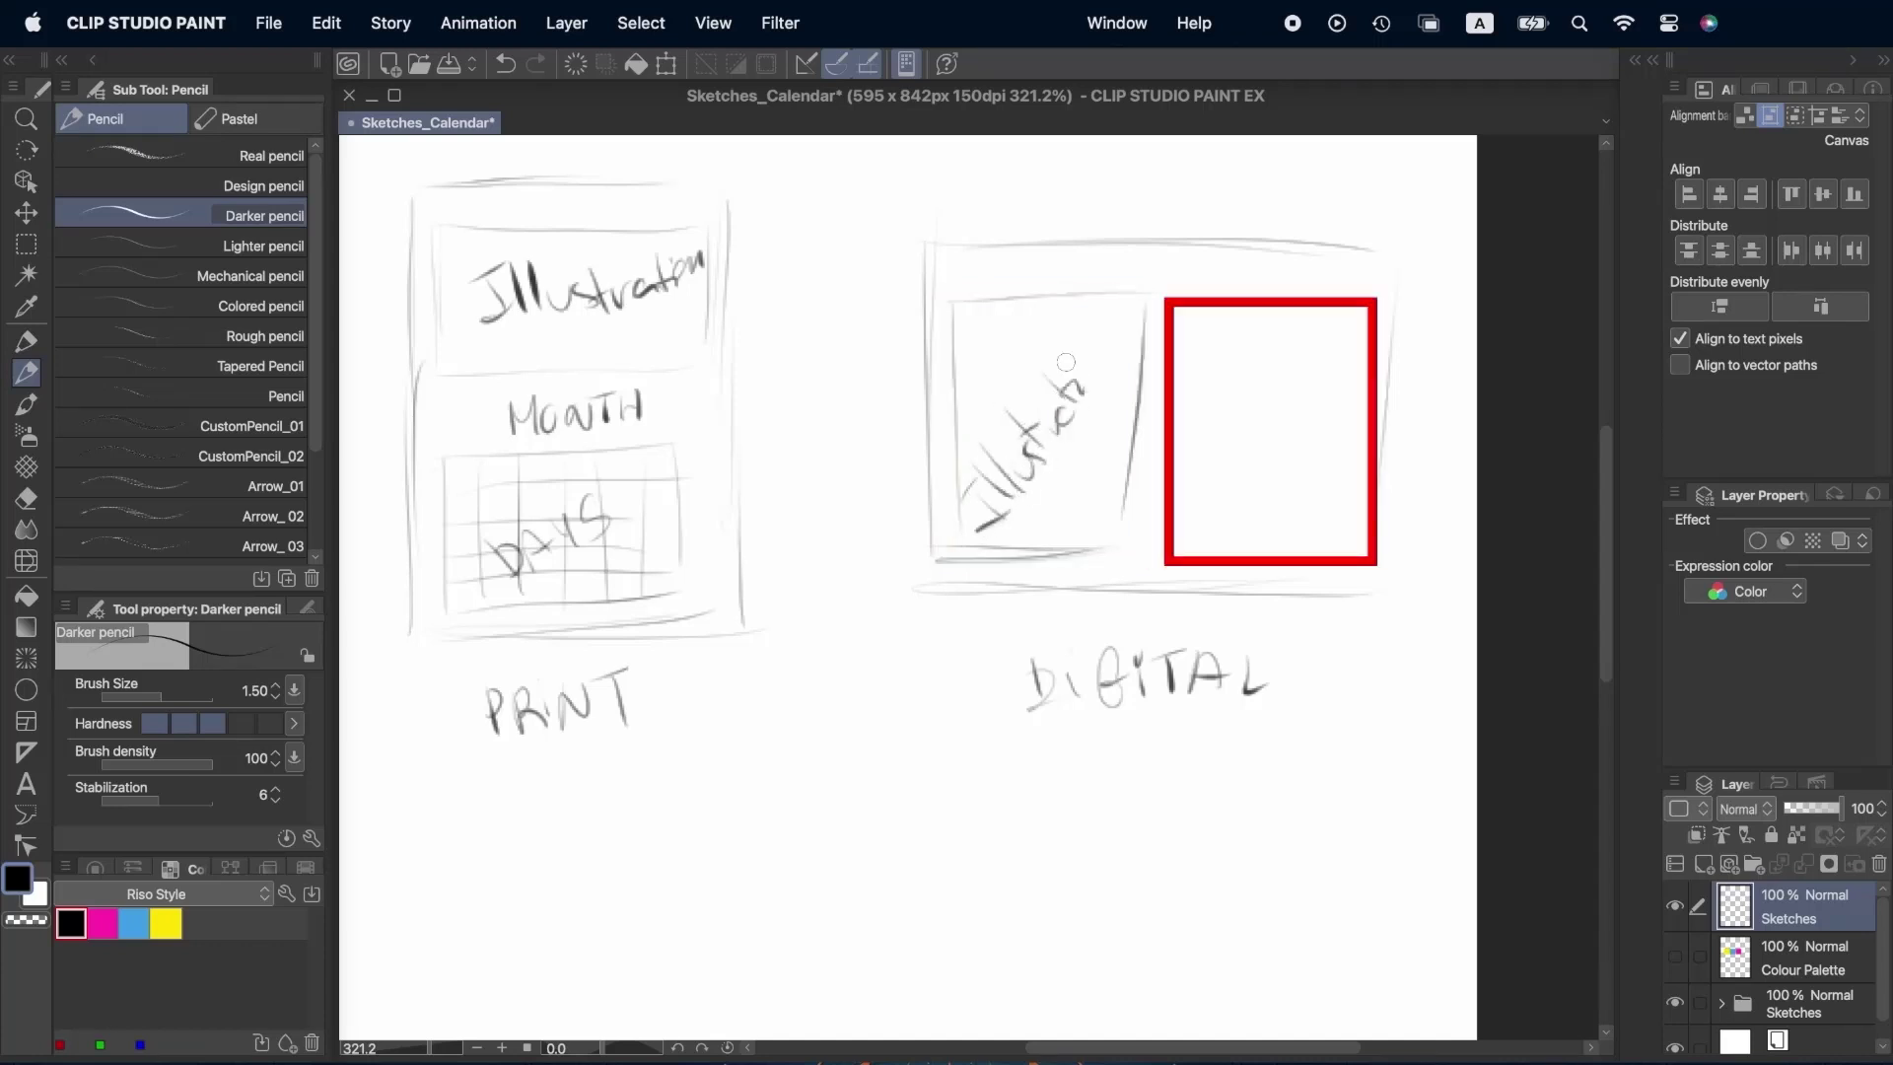
mouse_move(1205, 303)
mouse_down()
mouse_move(1366, 305)
mouse_move(1364, 545)
mouse_up()
drag(1360, 545, 1227, 544)
drag(1203, 533, 1204, 315)
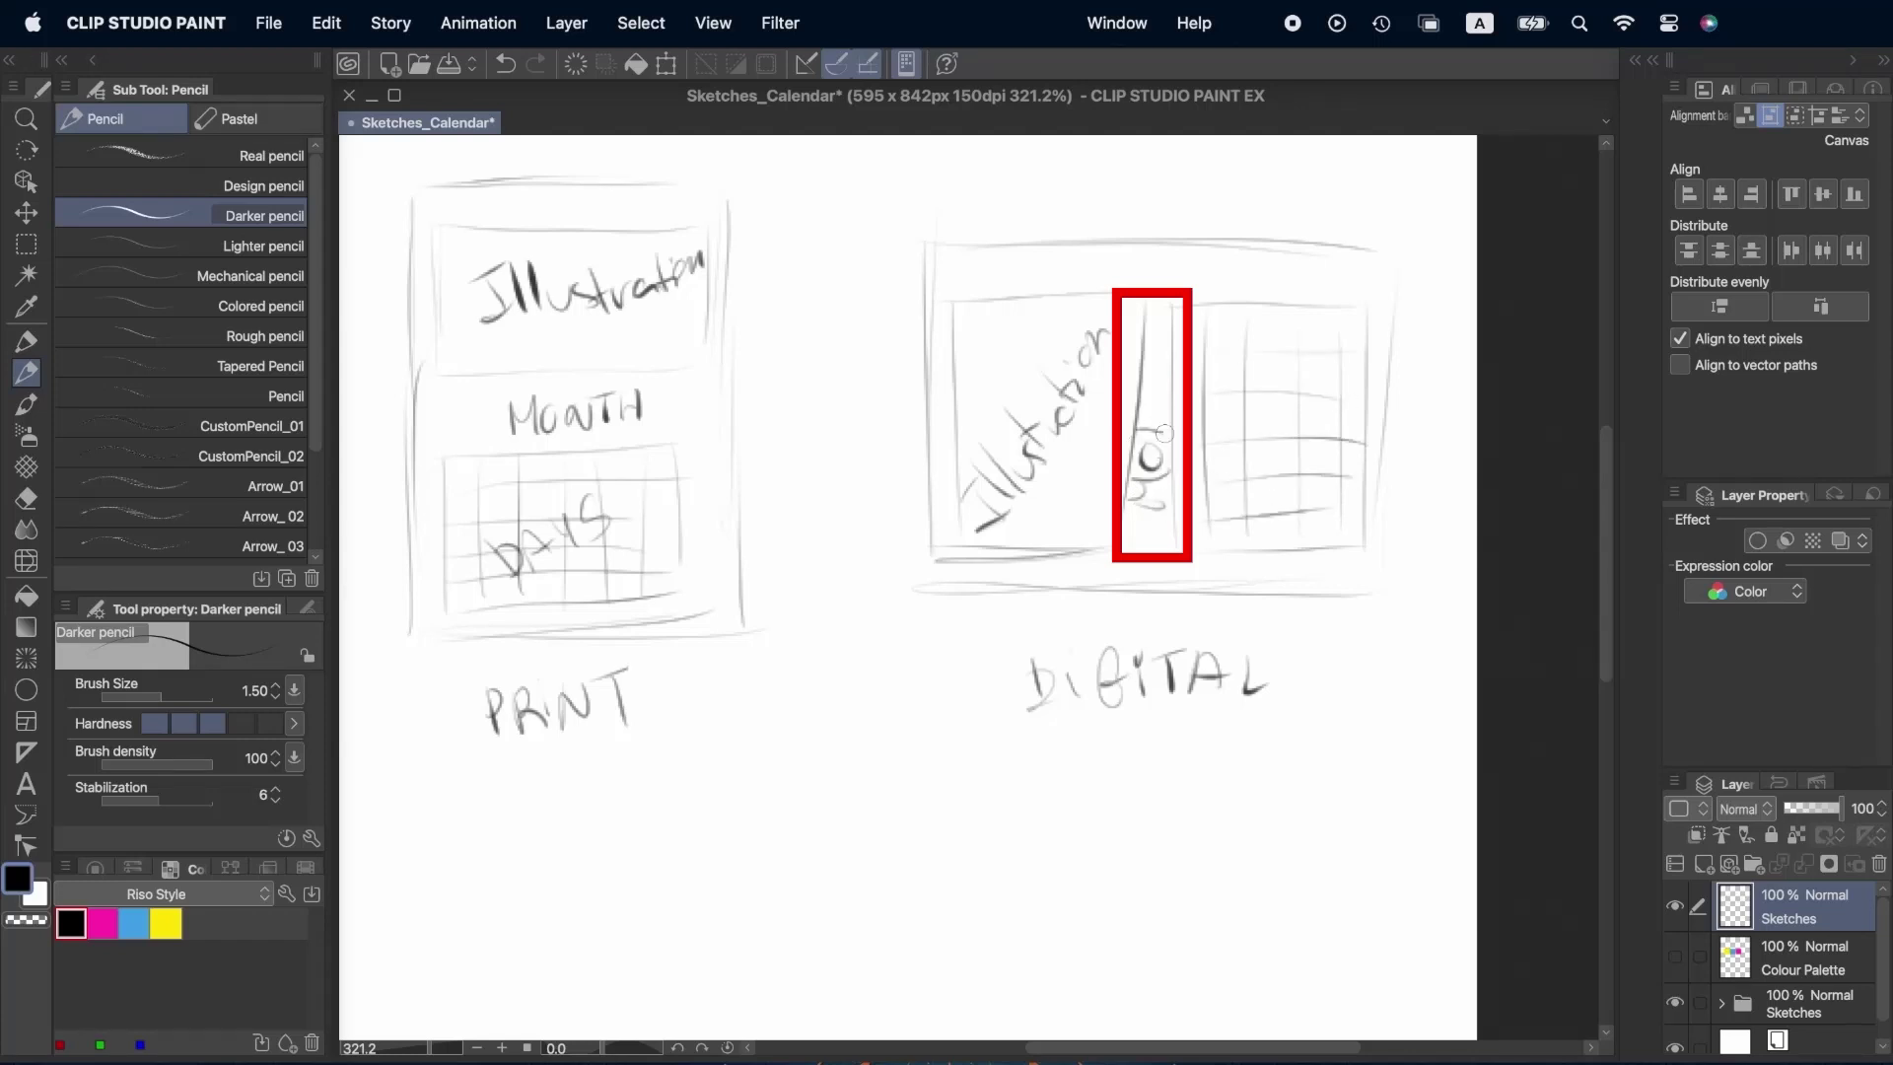
drag(1164, 434, 1161, 376)
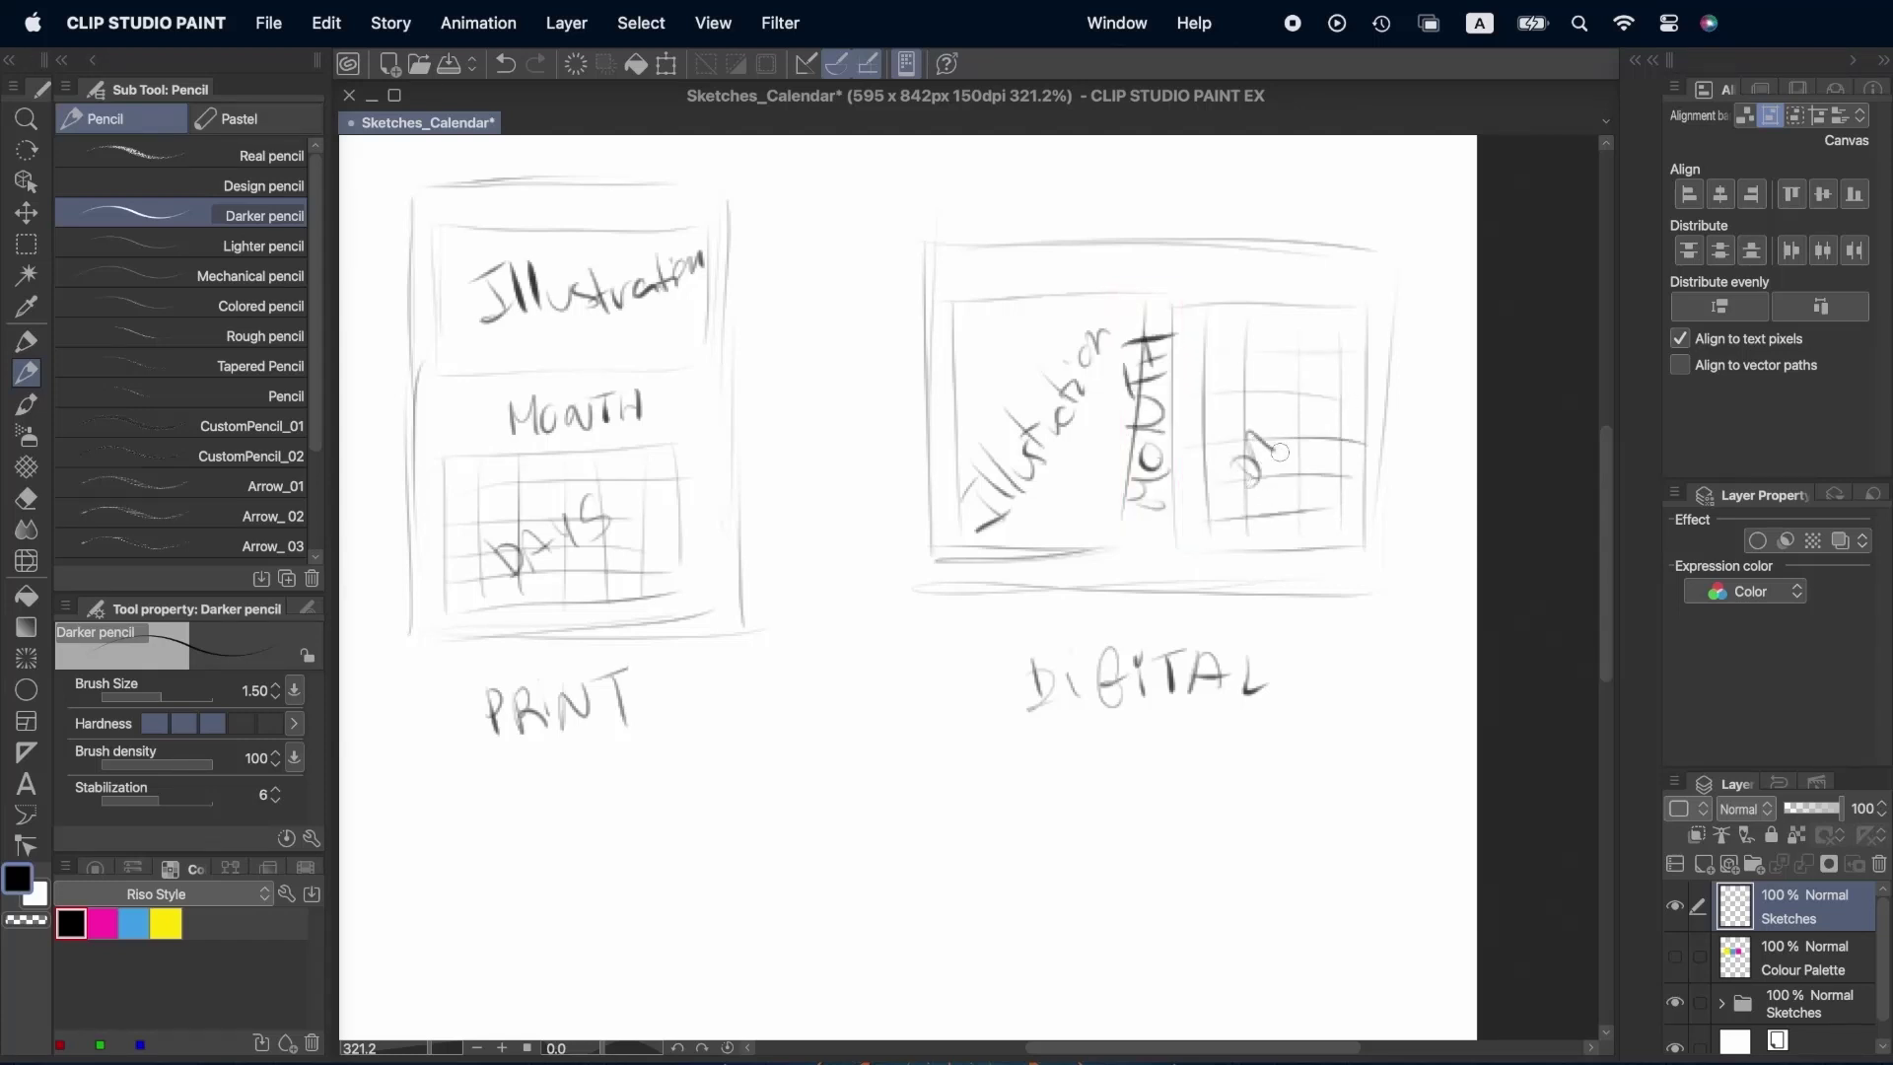